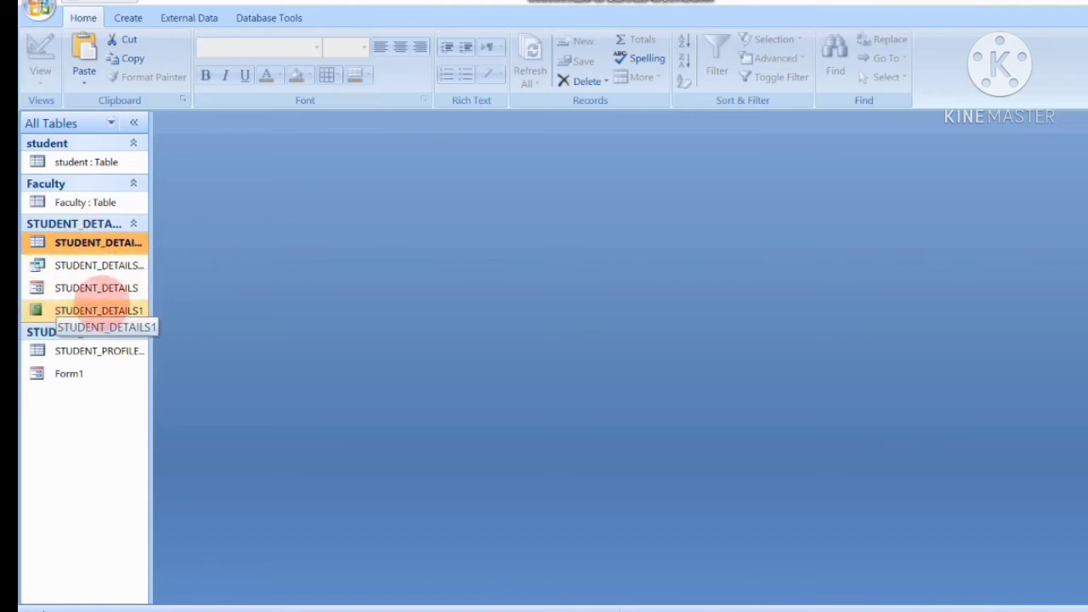
Open the STUDENT_DETAILS1 report and review its student records from the first to the last
{"action": "double_click", "coordinate": [96, 311]}
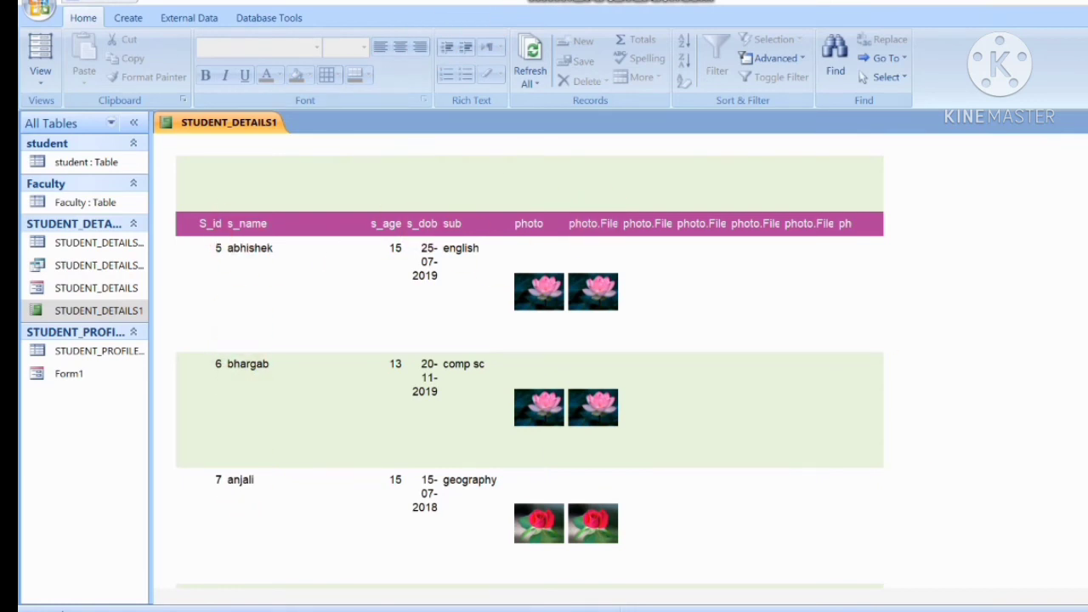
{"action": "scroll", "coordinate": [531, 357], "scroll_direction": "down", "scroll_amount": 3}
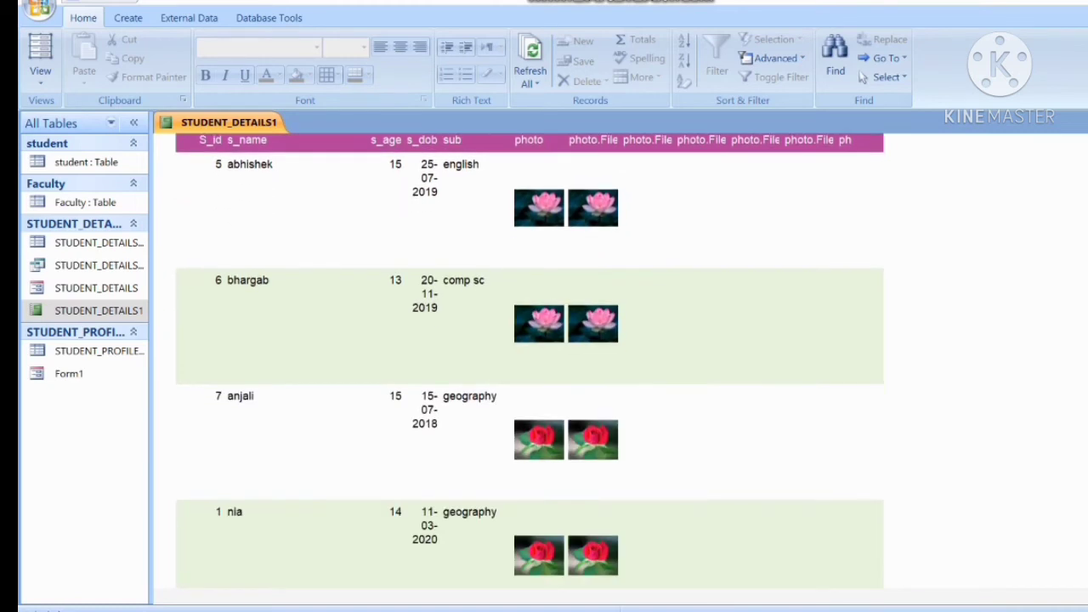
{"action": "scroll", "coordinate": [565, 463], "scroll_direction": "down", "scroll_amount": 1}
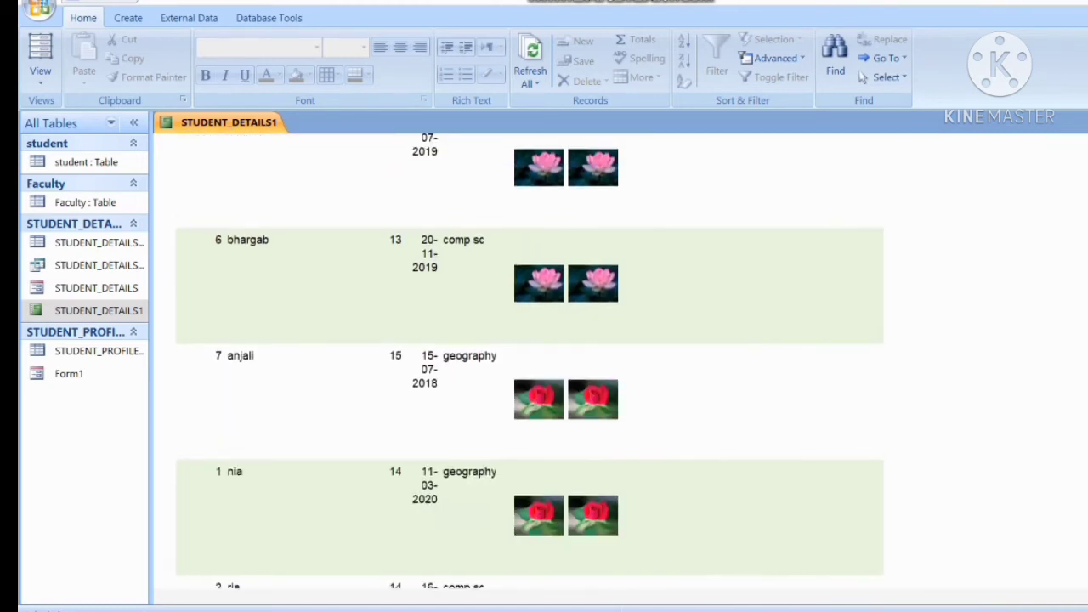
{"action": "scroll", "coordinate": [566, 463], "scroll_direction": "up", "scroll_amount": 3}
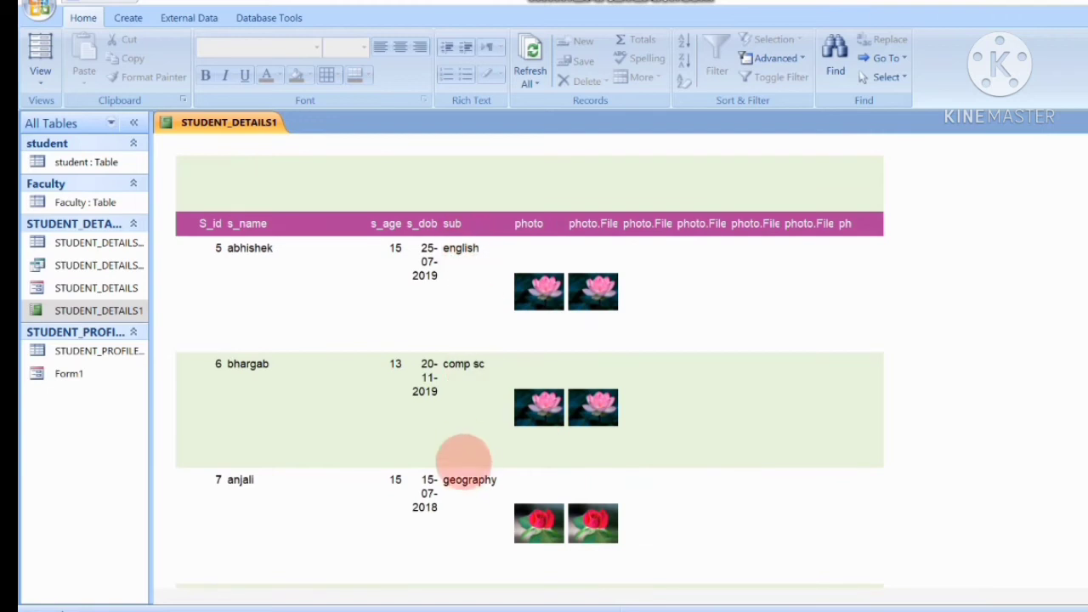
{"action": "scroll", "coordinate": [529, 366], "scroll_direction": "down", "scroll_amount": 3}
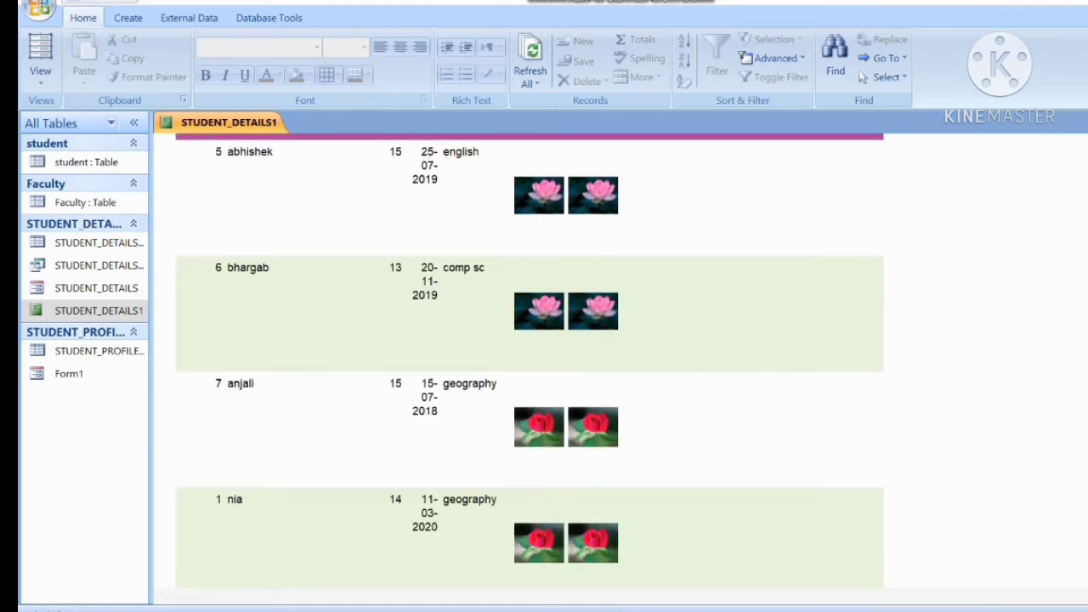
{"action": "scroll", "coordinate": [529, 362], "scroll_direction": "down", "scroll_amount": 4}
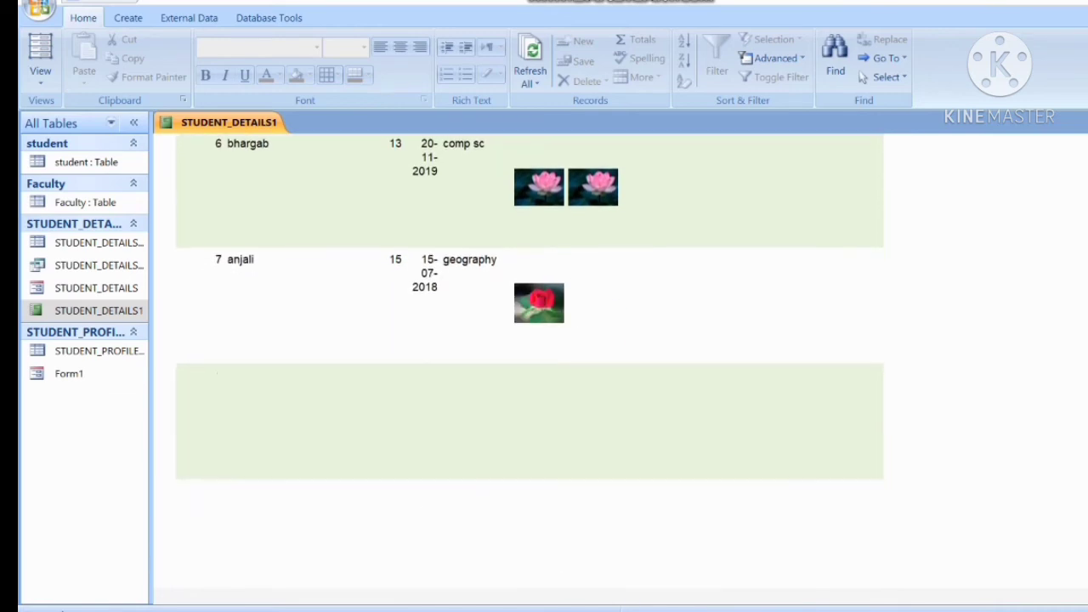
{"action": "scroll", "coordinate": [528, 361], "scroll_direction": "down", "scroll_amount": 2}
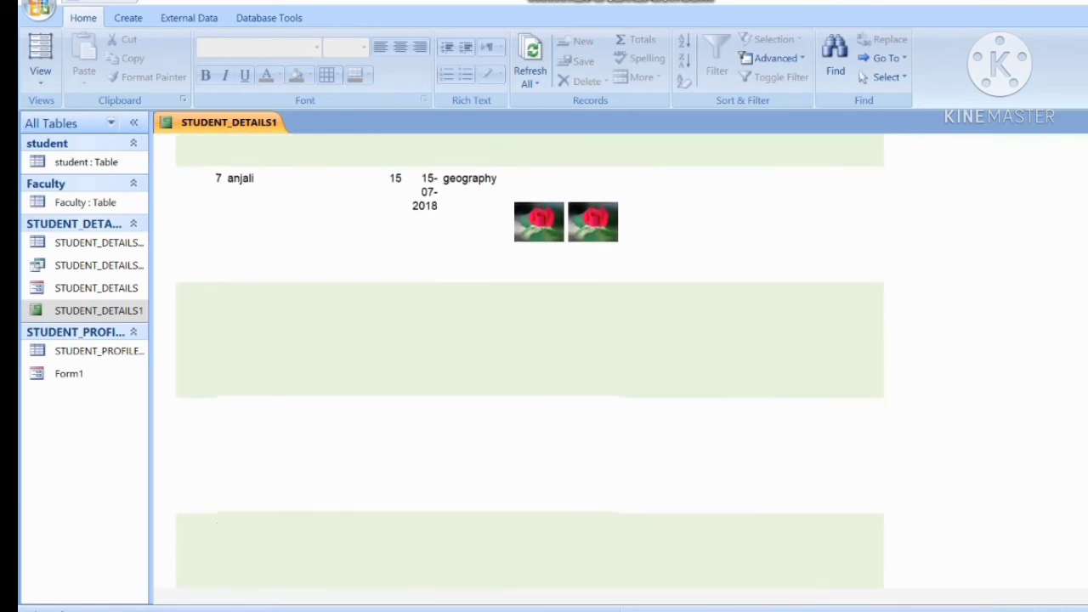
{"action": "scroll", "coordinate": [529, 361], "scroll_direction": "down", "scroll_amount": 2}
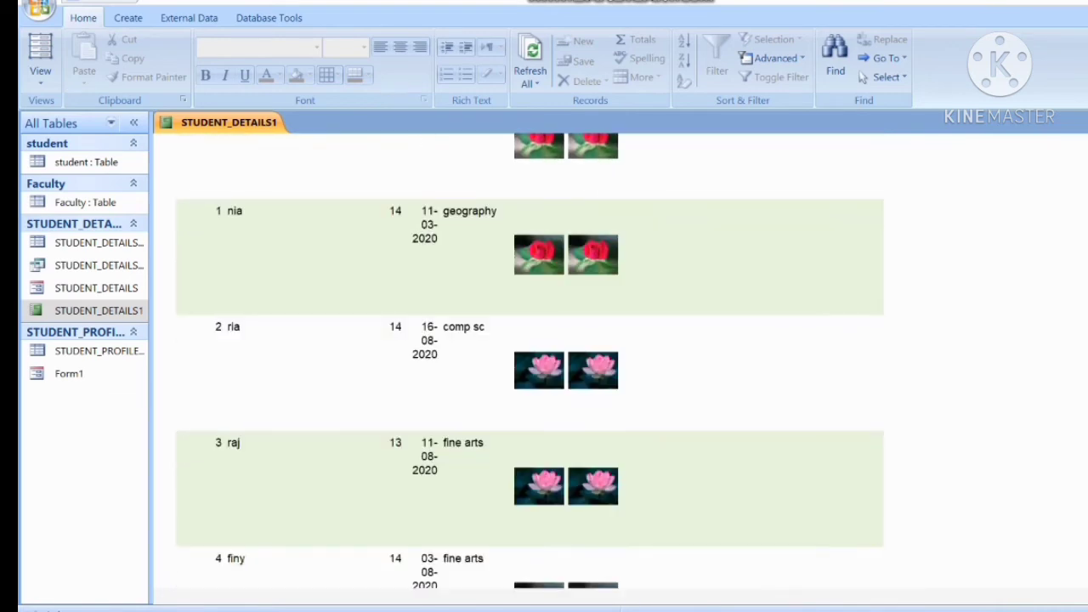
{"action": "scroll", "coordinate": [528, 361], "scroll_direction": "down", "scroll_amount": 2}
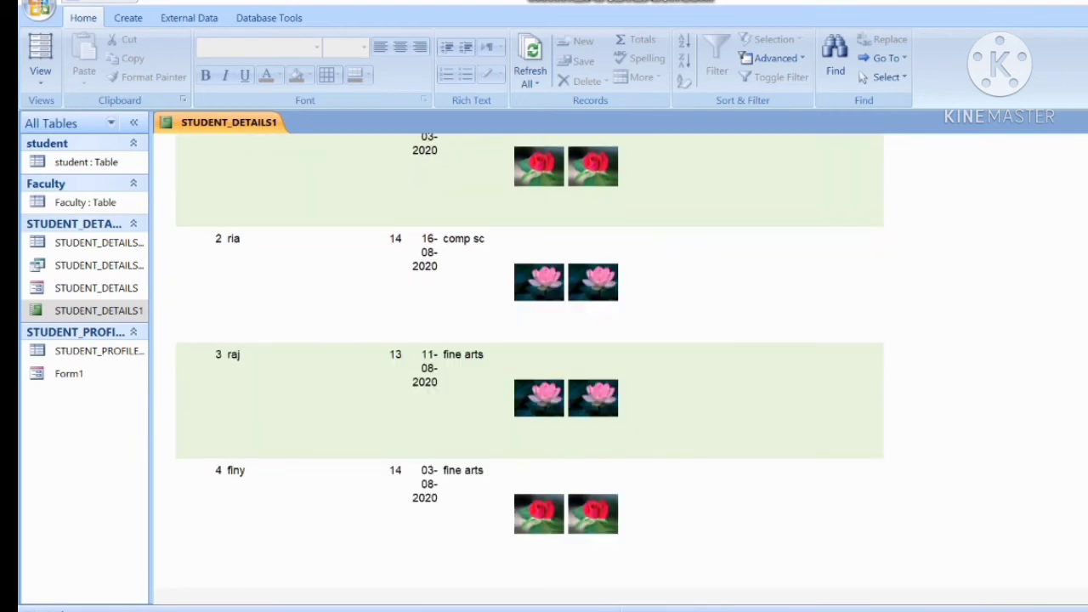
{"action": "scroll", "coordinate": [529, 361], "scroll_direction": "down", "scroll_amount": 1}
{"action": "scroll", "coordinate": [529, 362], "scroll_direction": "up", "scroll_amount": 12}
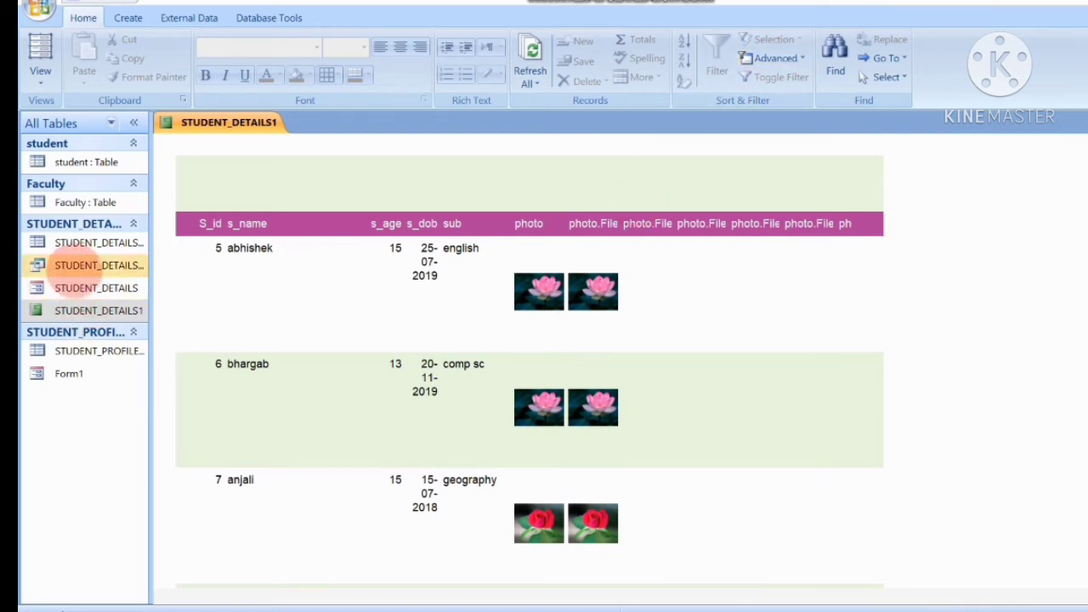
Open the STUDENT_DETAILS query in Design View and run it with geography as the subject
{"action": "right_click", "coordinate": [77, 268]}
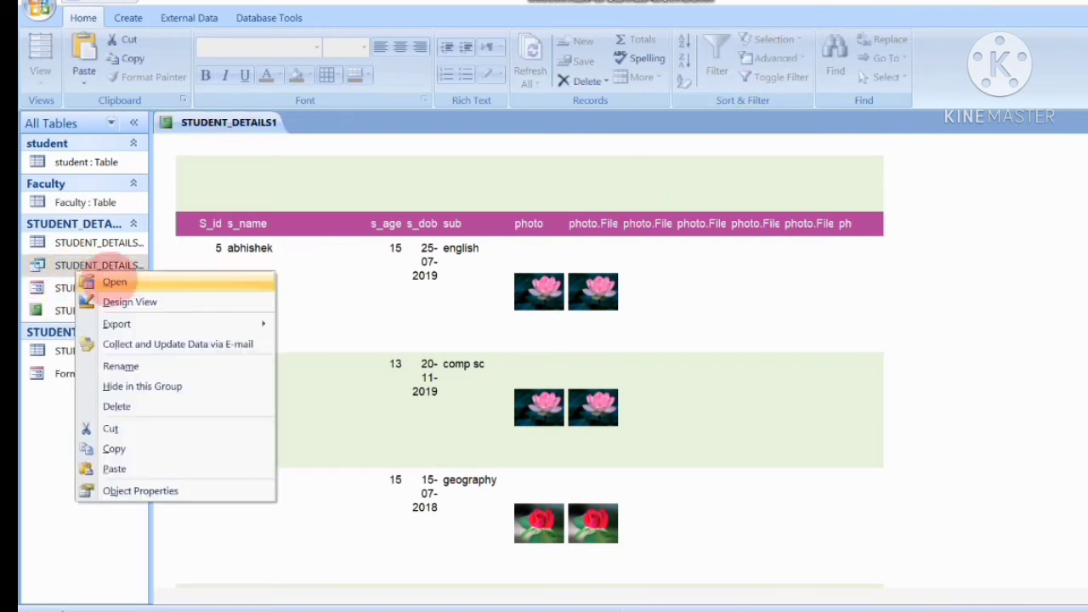
{"action": "left_click", "coordinate": [136, 302]}
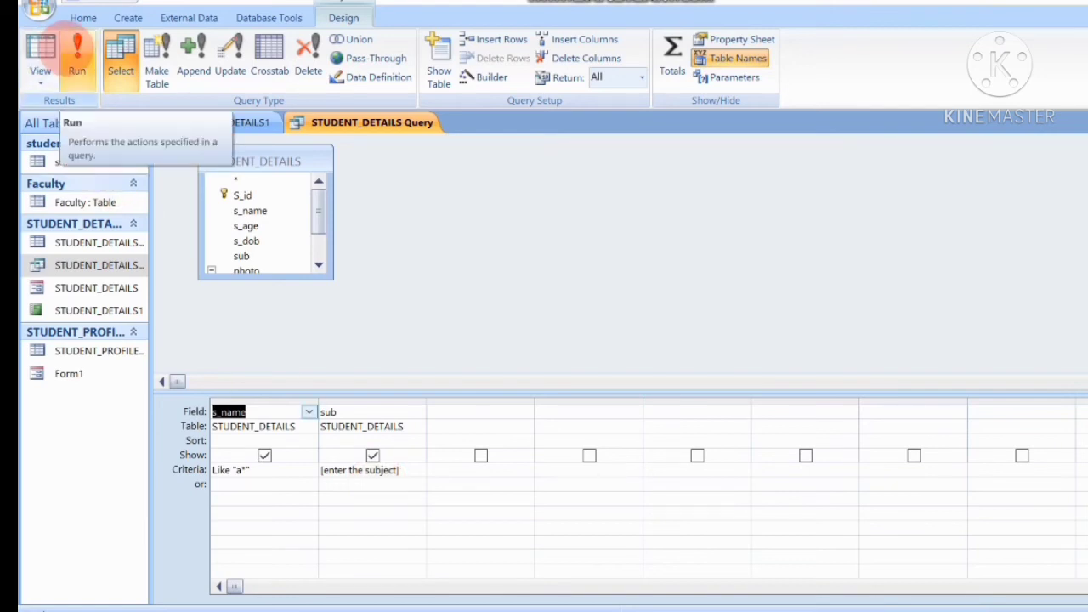
{"action": "left_click", "coordinate": [76, 52]}
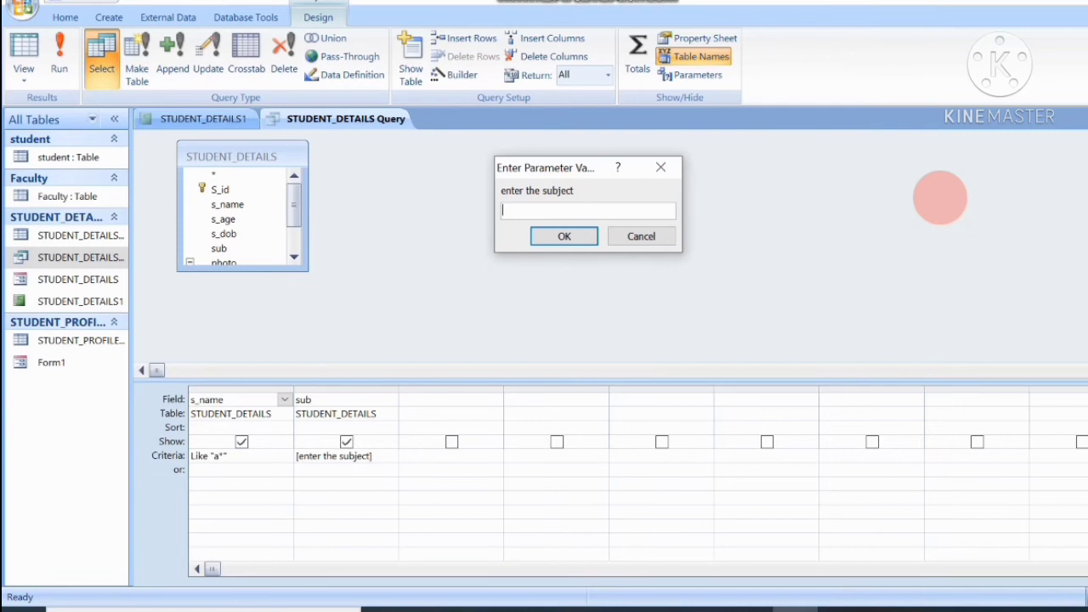
{"action": "type", "text": "geog"}
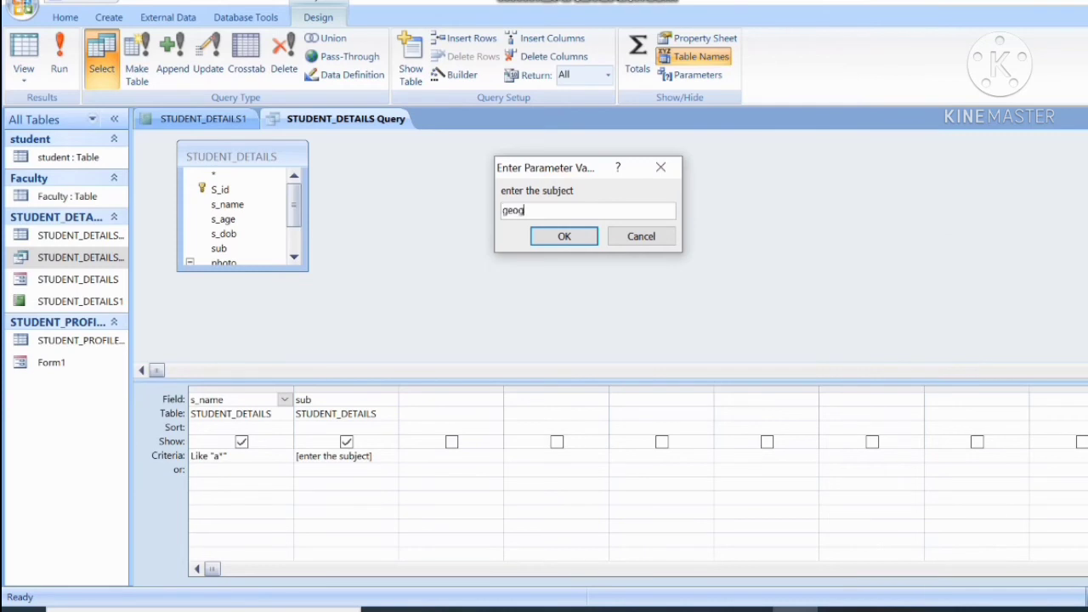
{"action": "type", "text": "raphiy"}
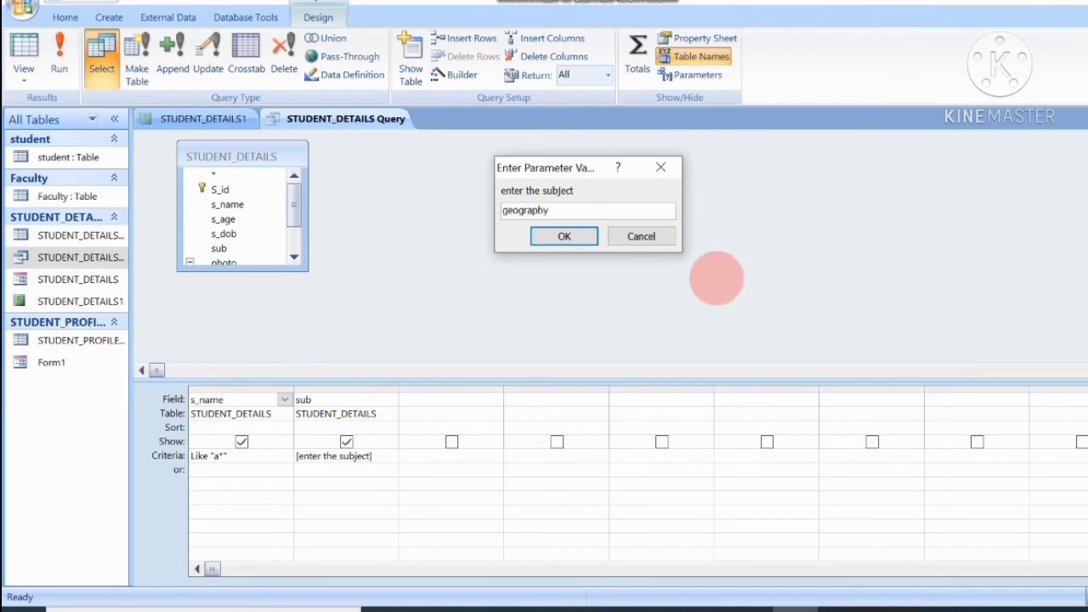
{"action": "left_click", "coordinate": [563, 236]}
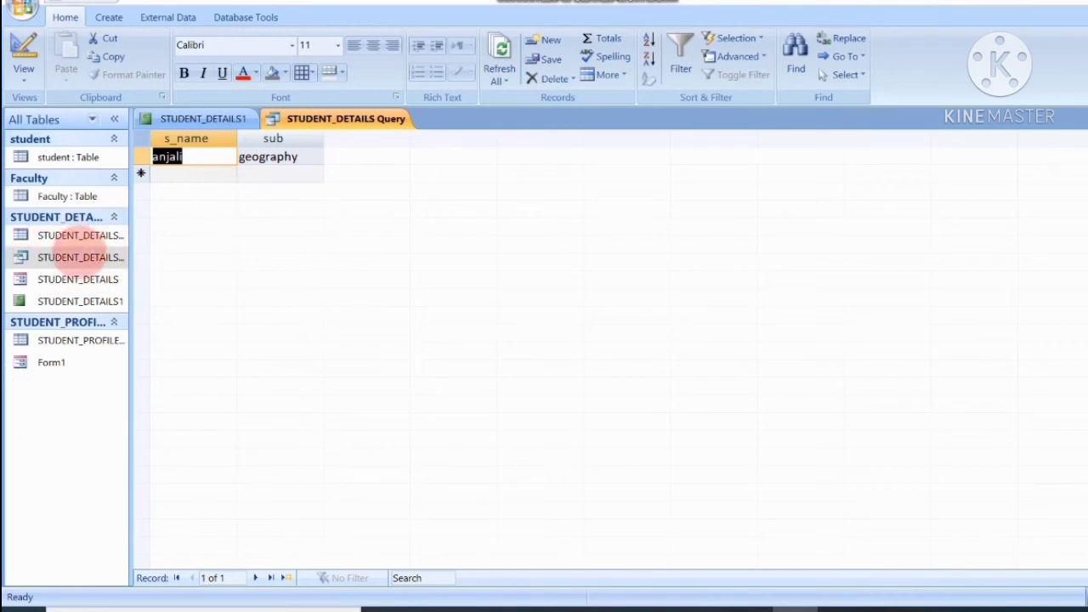
Start a Report Wizard report based on the STUDENT_DETAILS Query and include the s_name and sub fields
{"action": "left_click", "coordinate": [51, 236]}
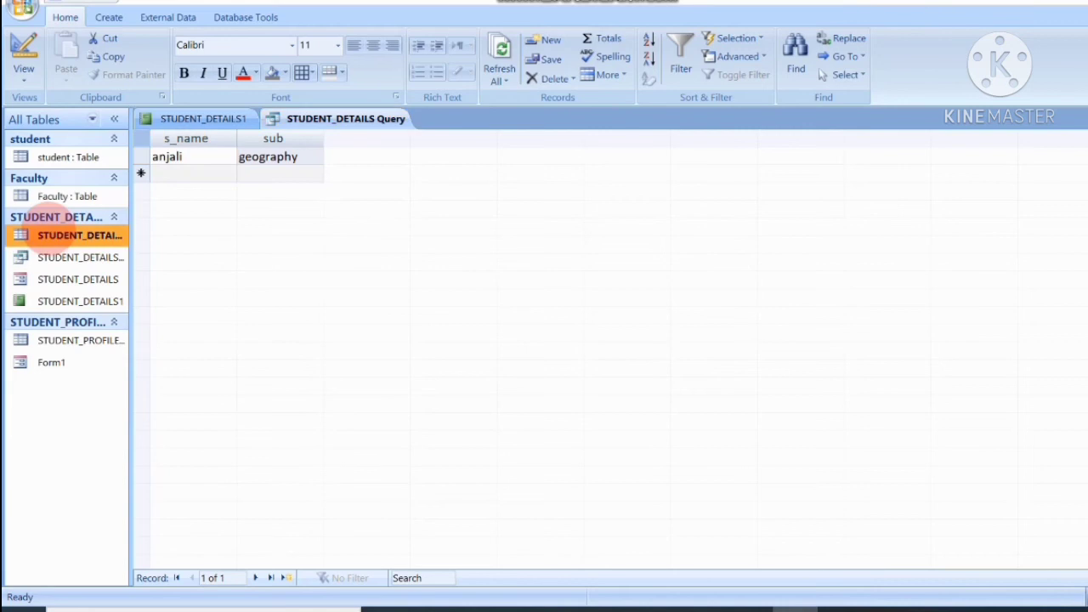
{"action": "left_click", "coordinate": [54, 257]}
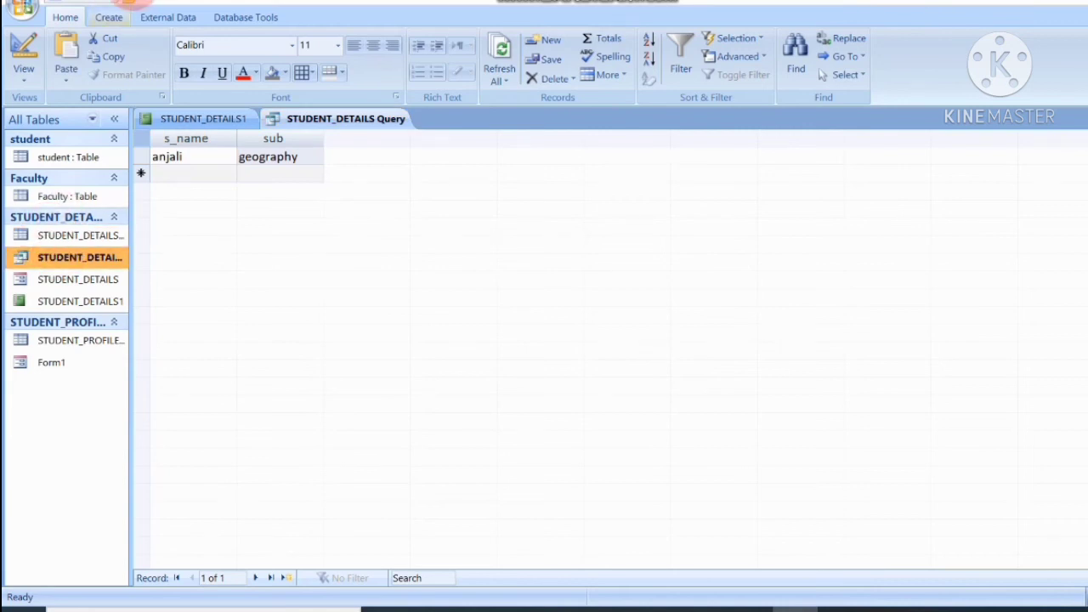
{"action": "left_click", "coordinate": [109, 17]}
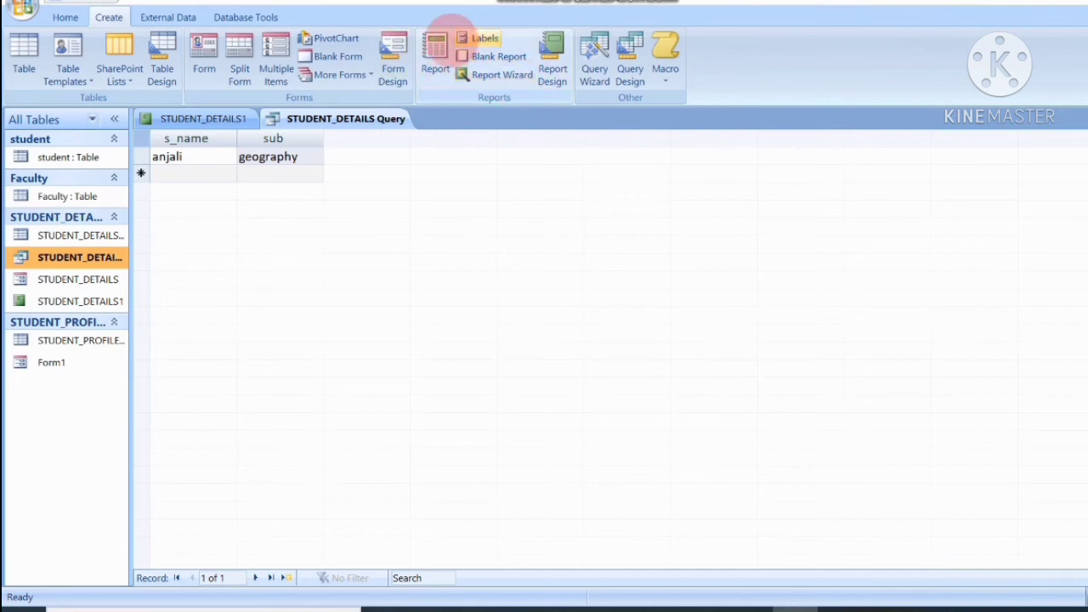
{"action": "left_click", "coordinate": [501, 74]}
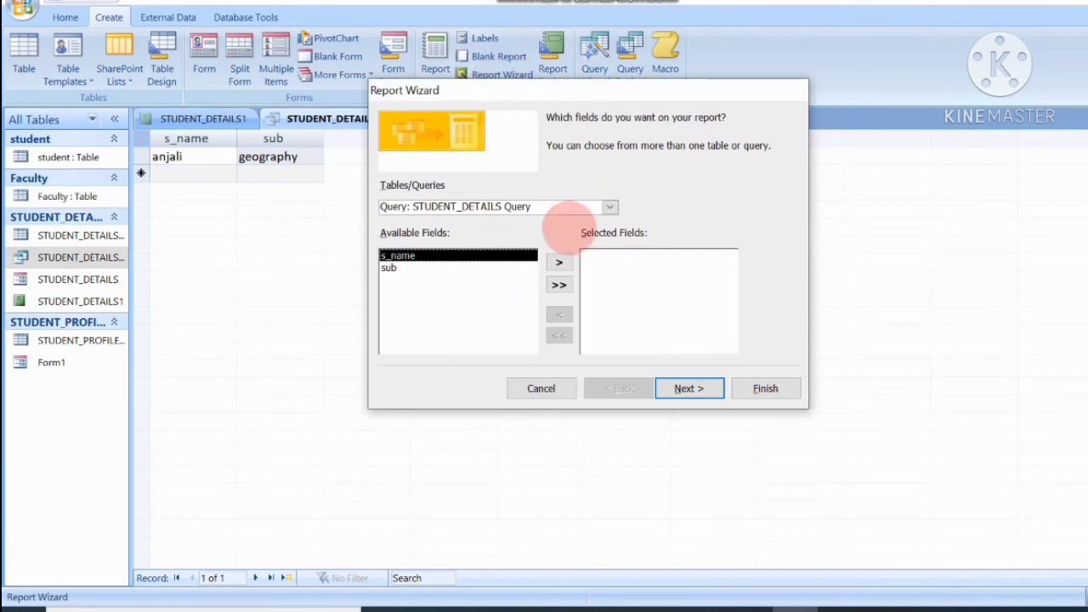
{"action": "left_click", "coordinate": [609, 207]}
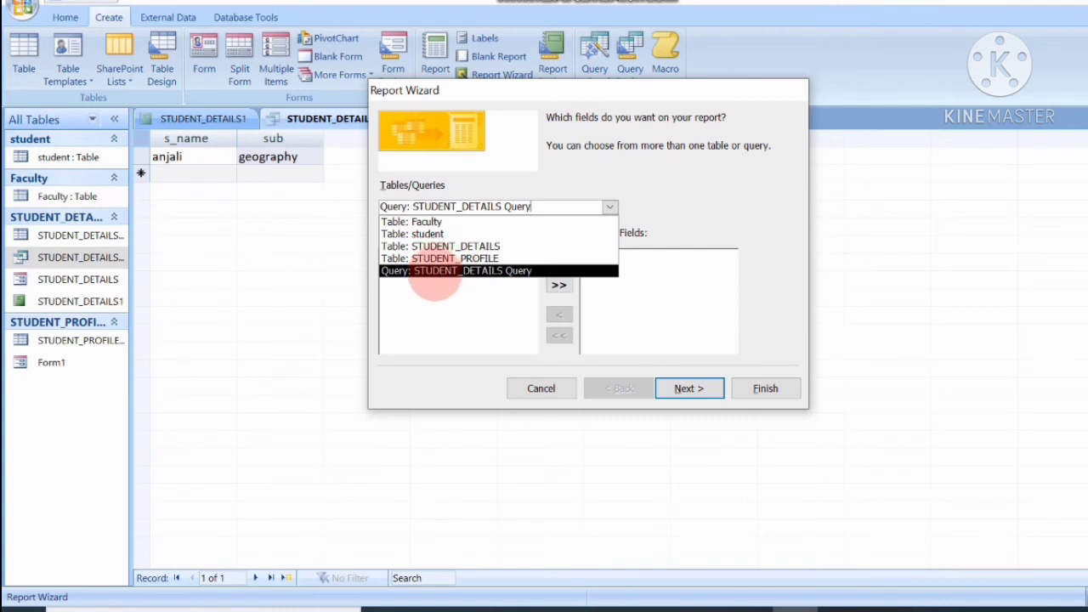
{"action": "left_click", "coordinate": [460, 270]}
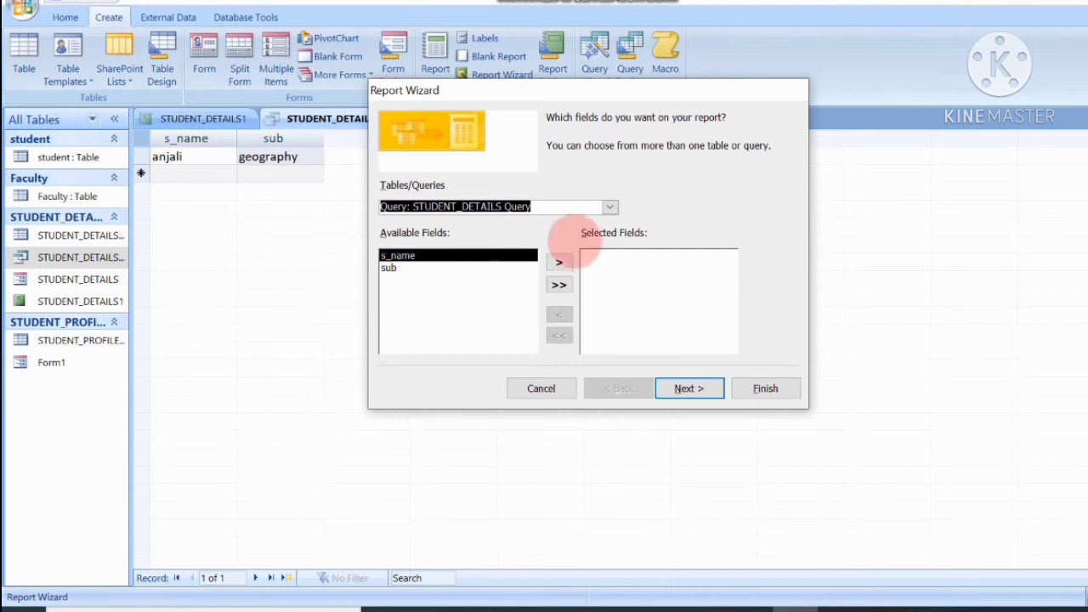
{"action": "left_click", "coordinate": [560, 261]}
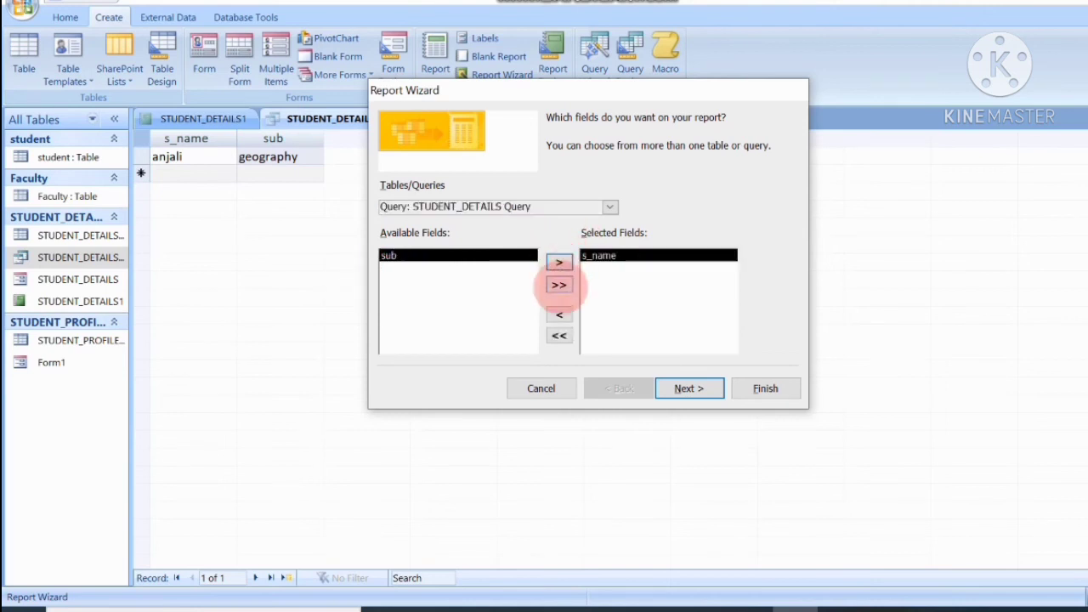
{"action": "left_click", "coordinate": [559, 286]}
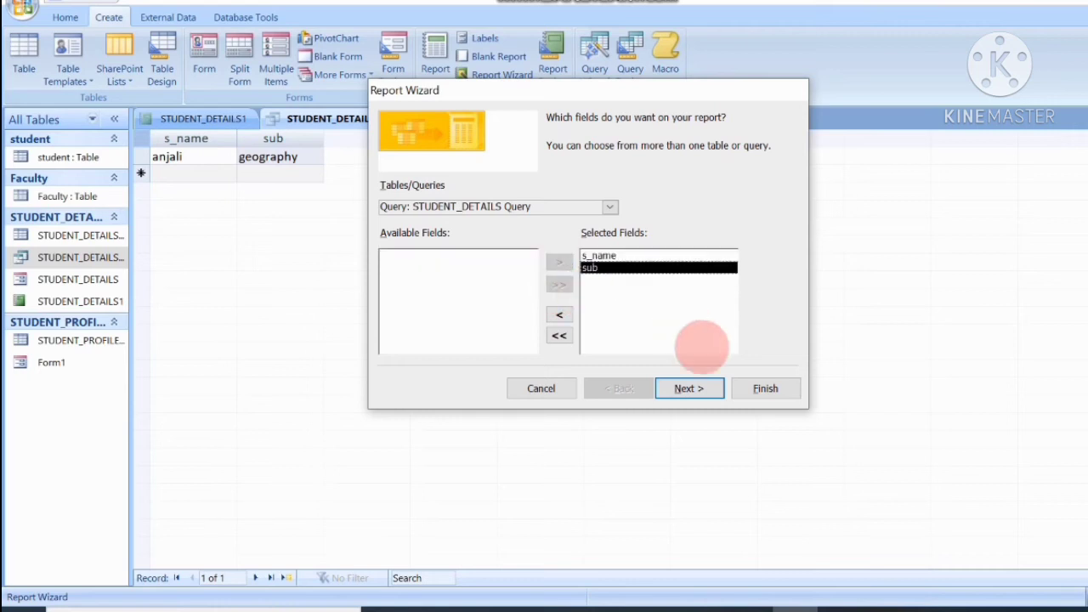
Leave the report without grouping or sorting, and accept the Tabular layout in Portrait orientation
{"action": "left_click", "coordinate": [687, 389]}
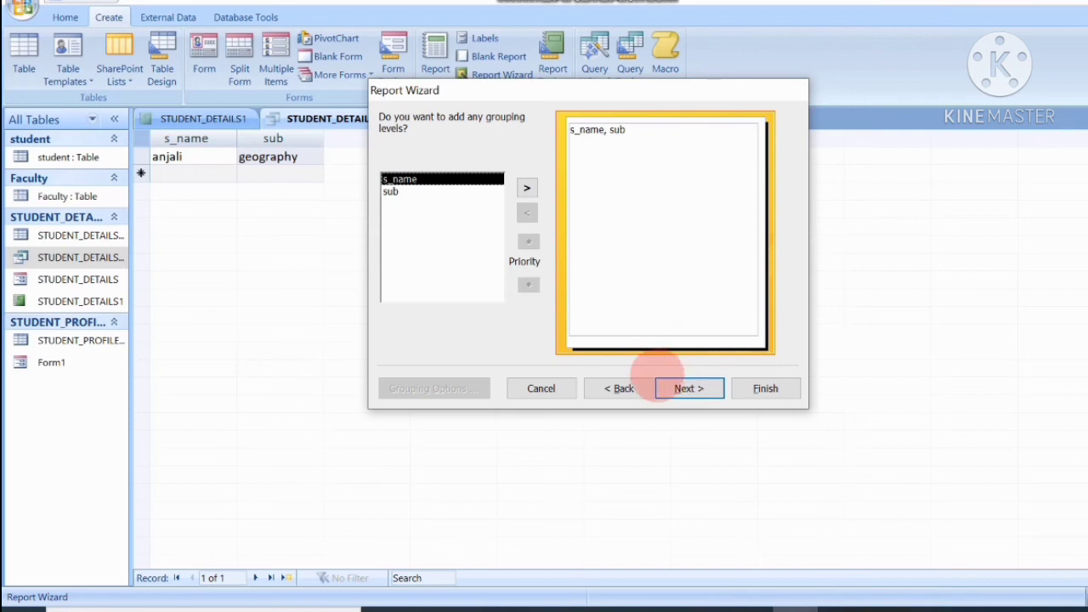
{"action": "left_click", "coordinate": [687, 388]}
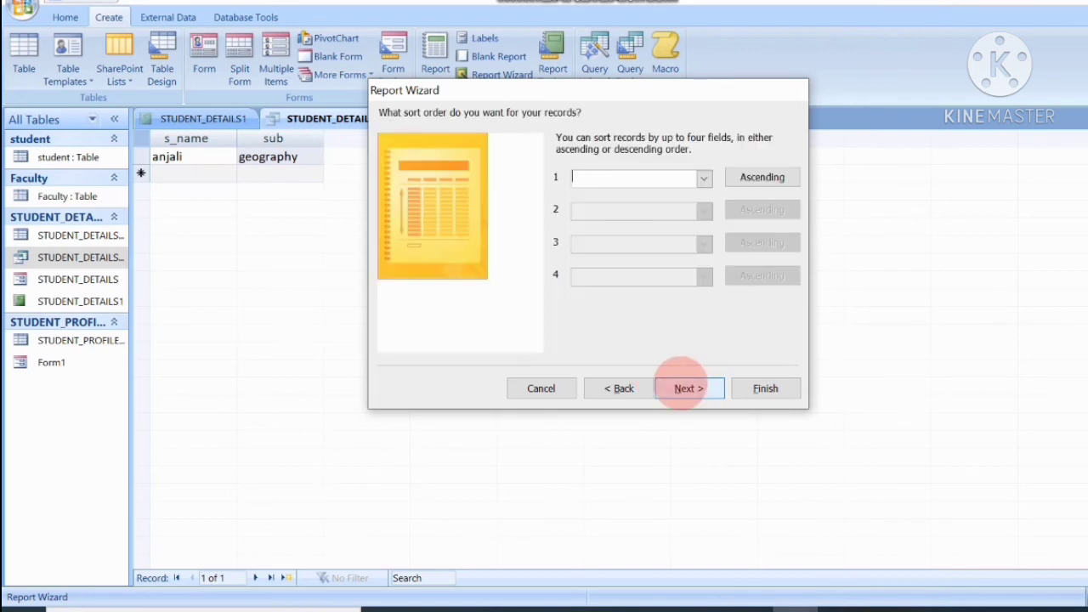
{"action": "left_click", "coordinate": [686, 388]}
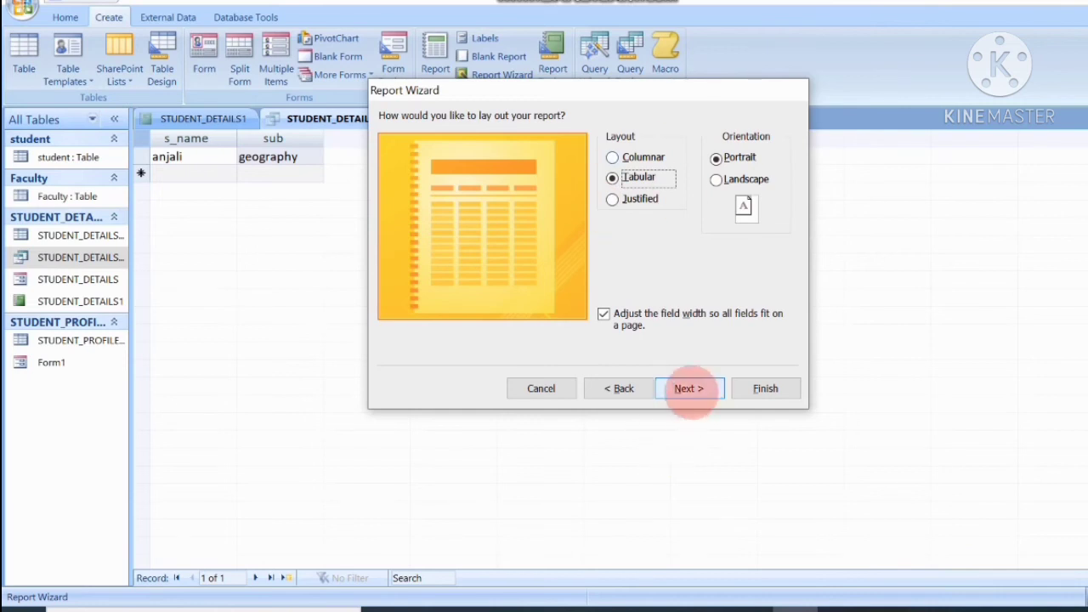
{"action": "left_click", "coordinate": [688, 389]}
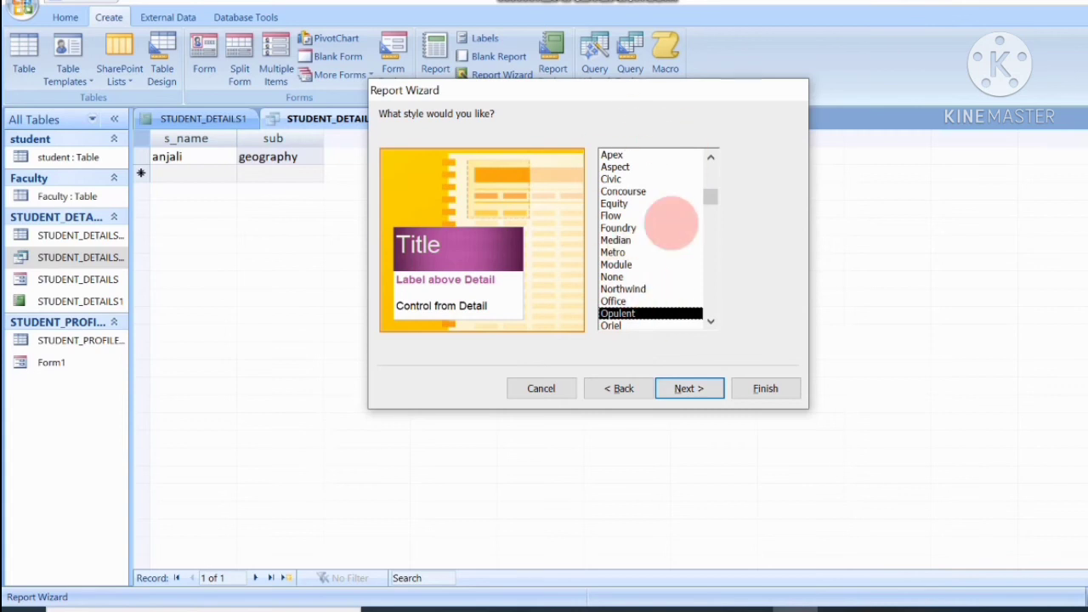
Browse the report styles and try Oriel, Origin and Paper
{"action": "left_click", "coordinate": [710, 218]}
{"action": "left_click", "coordinate": [708, 189]}
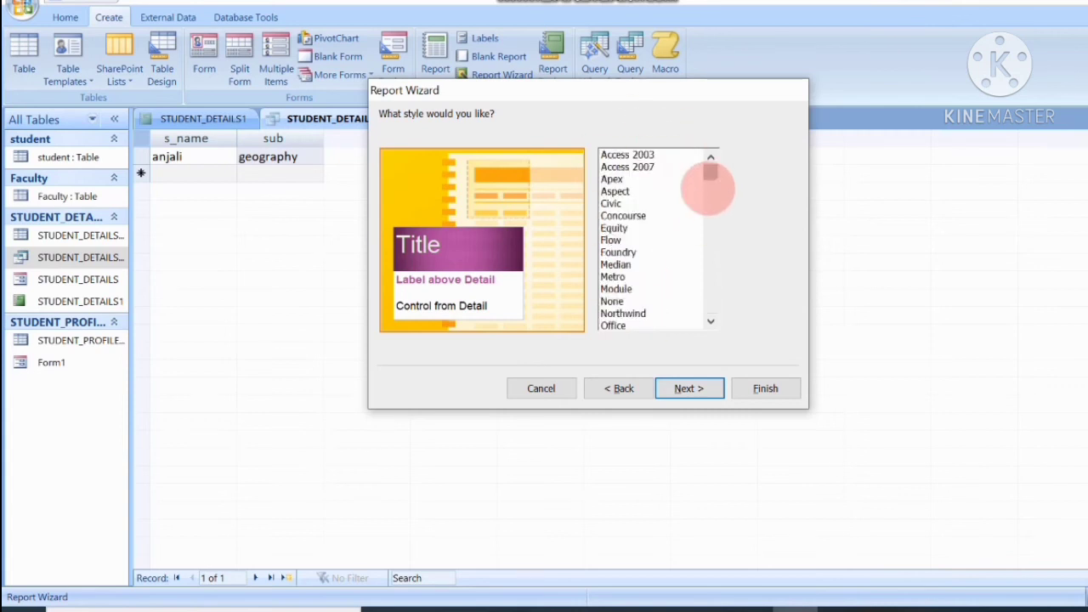
{"action": "left_click", "coordinate": [710, 209]}
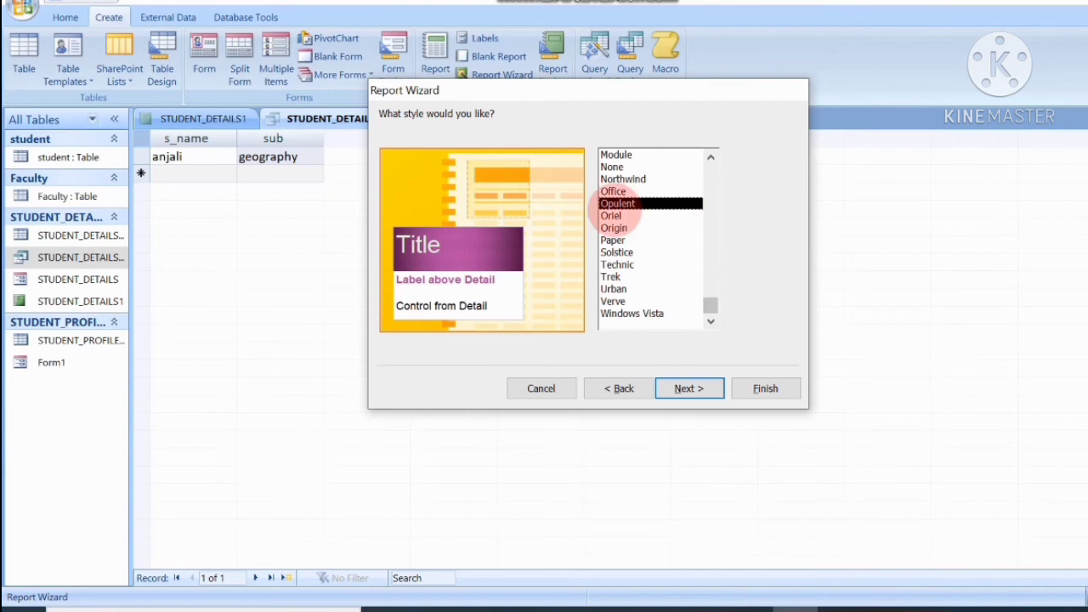
{"action": "left_click", "coordinate": [610, 215]}
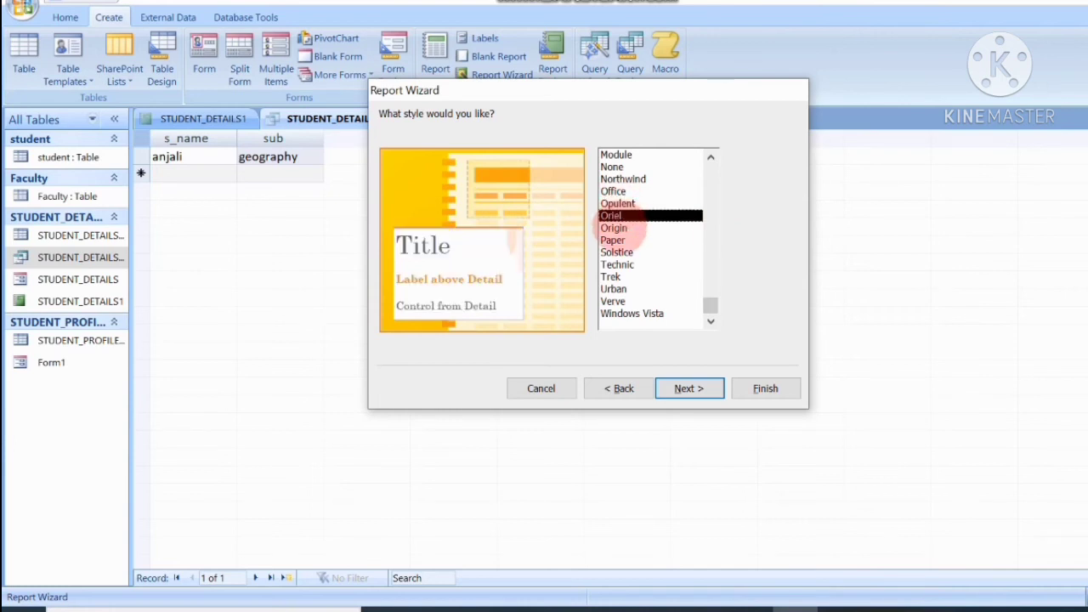
{"action": "left_click", "coordinate": [613, 227]}
{"action": "left_click", "coordinate": [613, 241]}
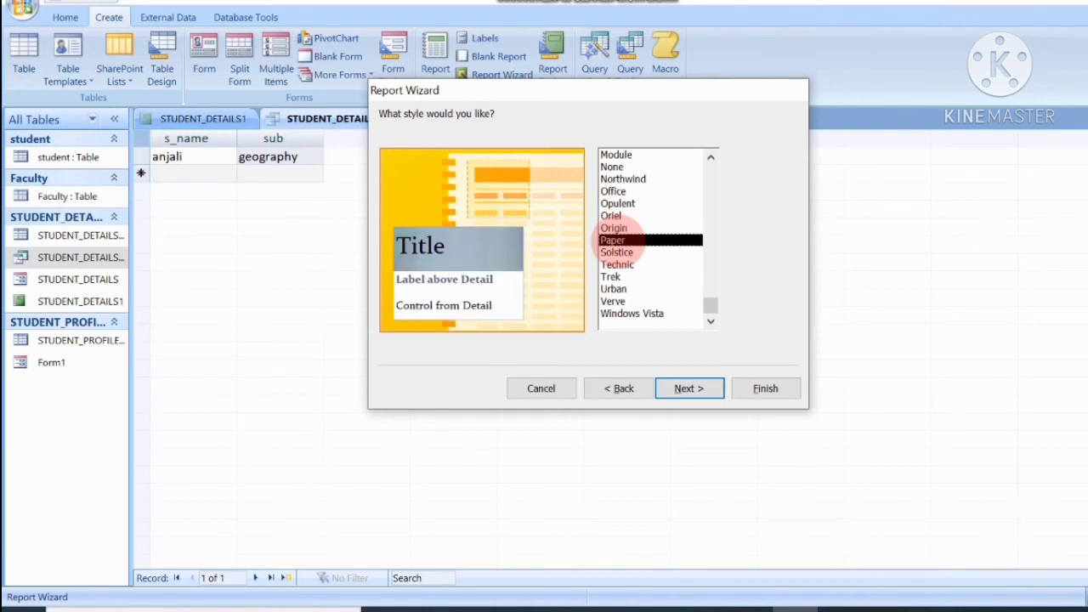
Choose the Opulent style and finish the report for preview with the title STUDENT_DETAILS Query
{"action": "left_click", "coordinate": [617, 203]}
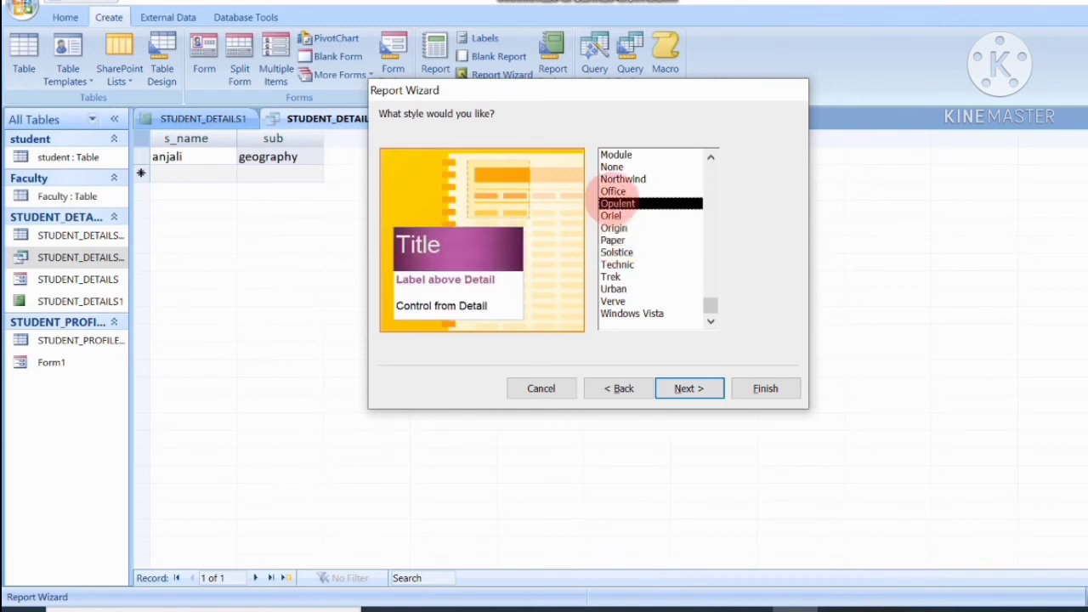
{"action": "left_click", "coordinate": [686, 388]}
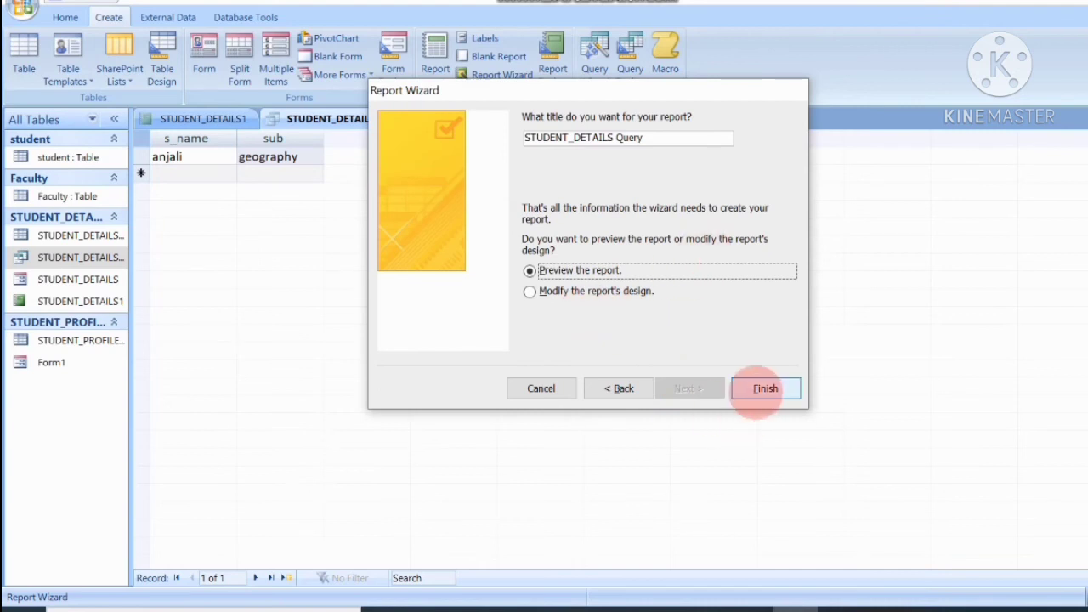
{"action": "left_click", "coordinate": [765, 389]}
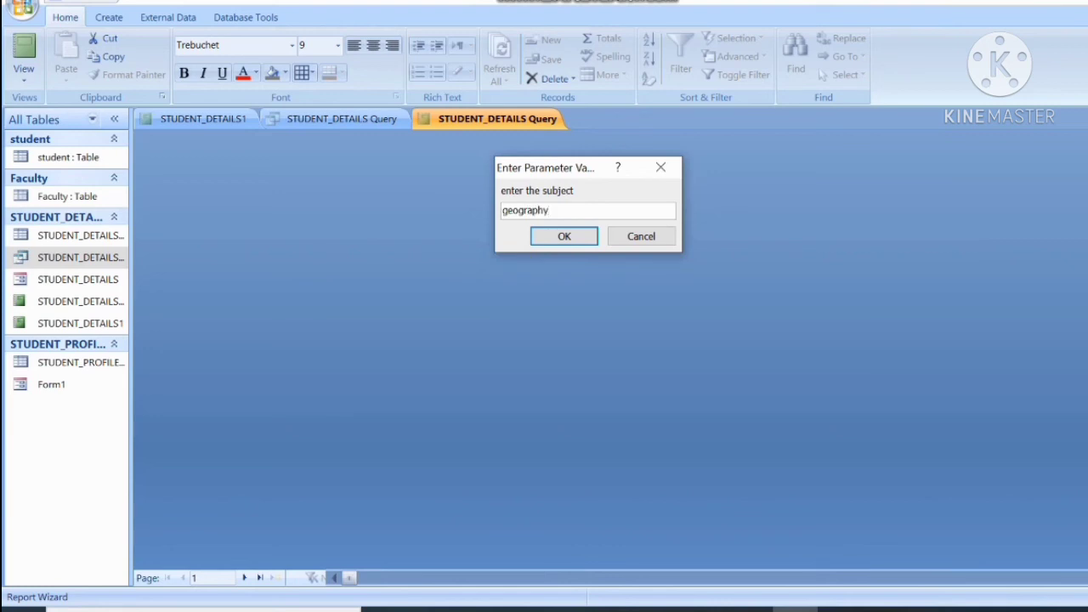
Run the STUDENT_DETAILS Query report for the subject geography and bring its preview back to the front
{"action": "left_click", "coordinate": [551, 236]}
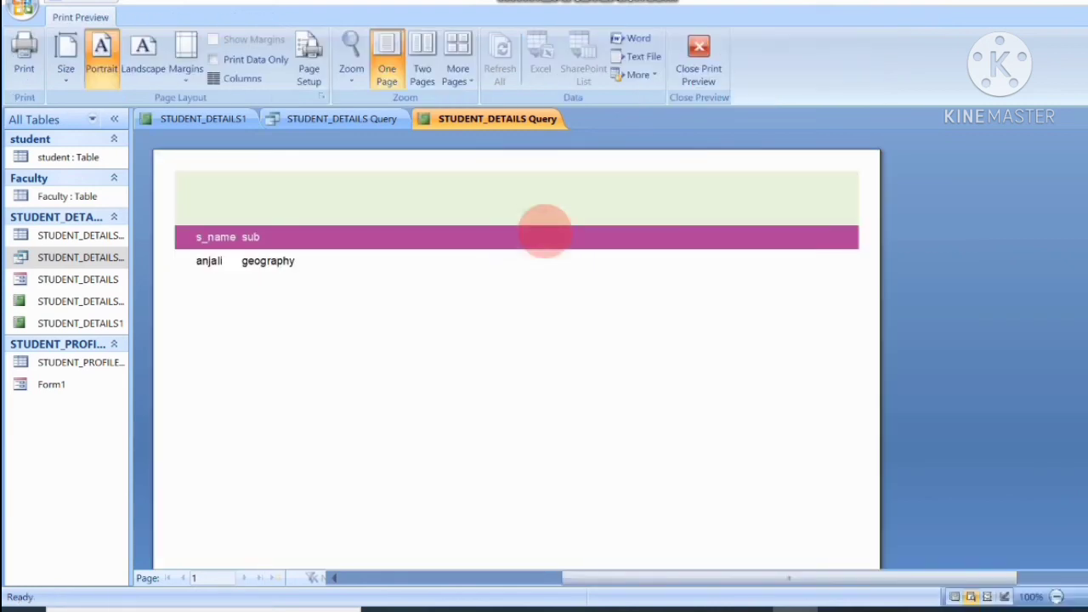
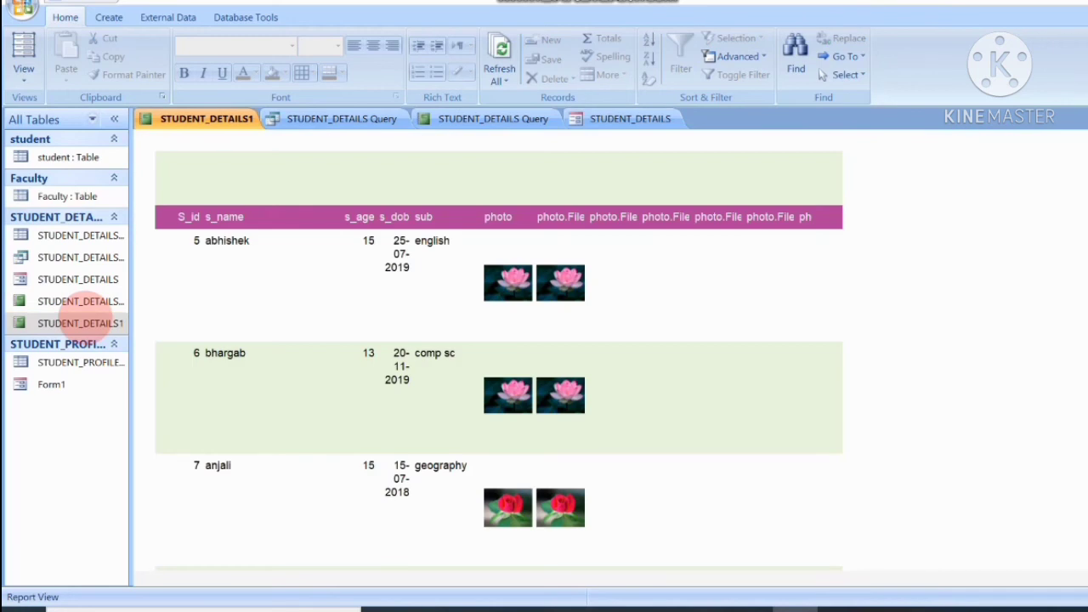
{"action": "double_click", "coordinate": [76, 301]}
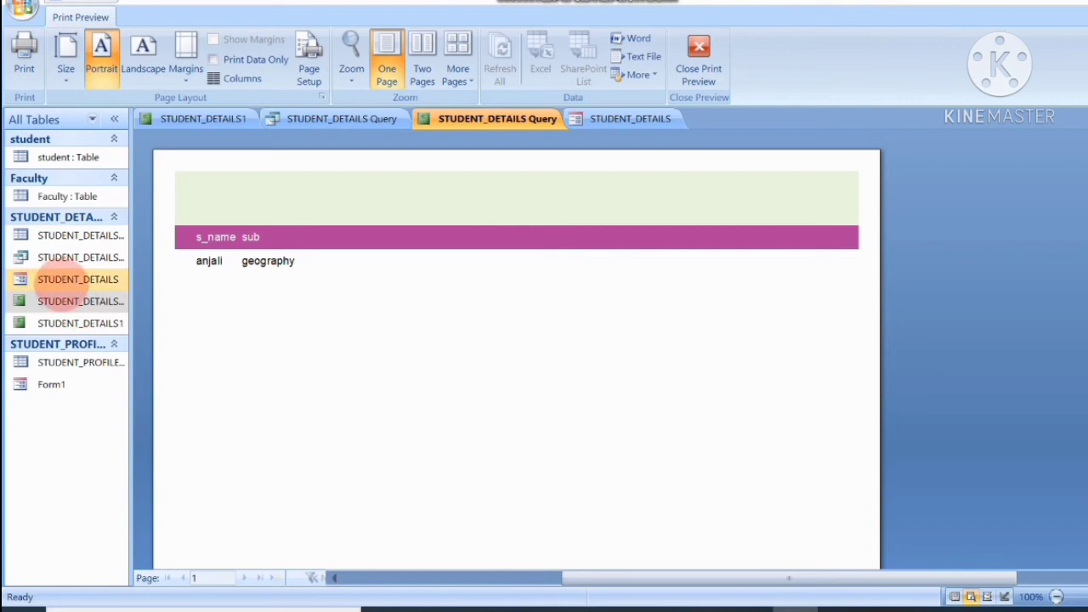
Open the STUDENT_DETAILS form in Design View and draw a command button about 2.7 cm wide over the middle of the photo field
{"action": "right_click", "coordinate": [56, 280]}
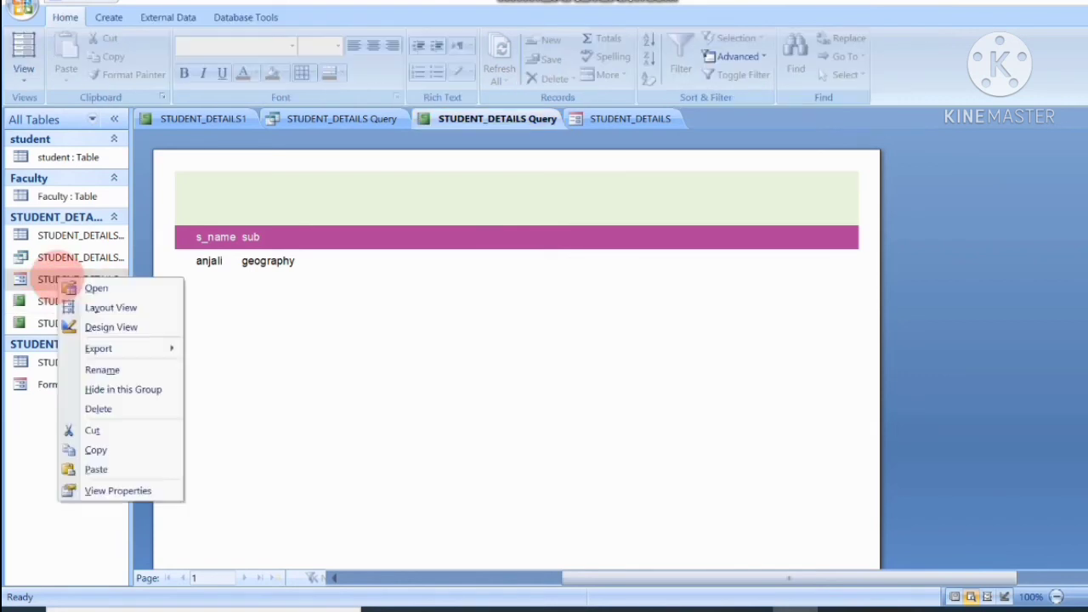
{"action": "left_click", "coordinate": [104, 326]}
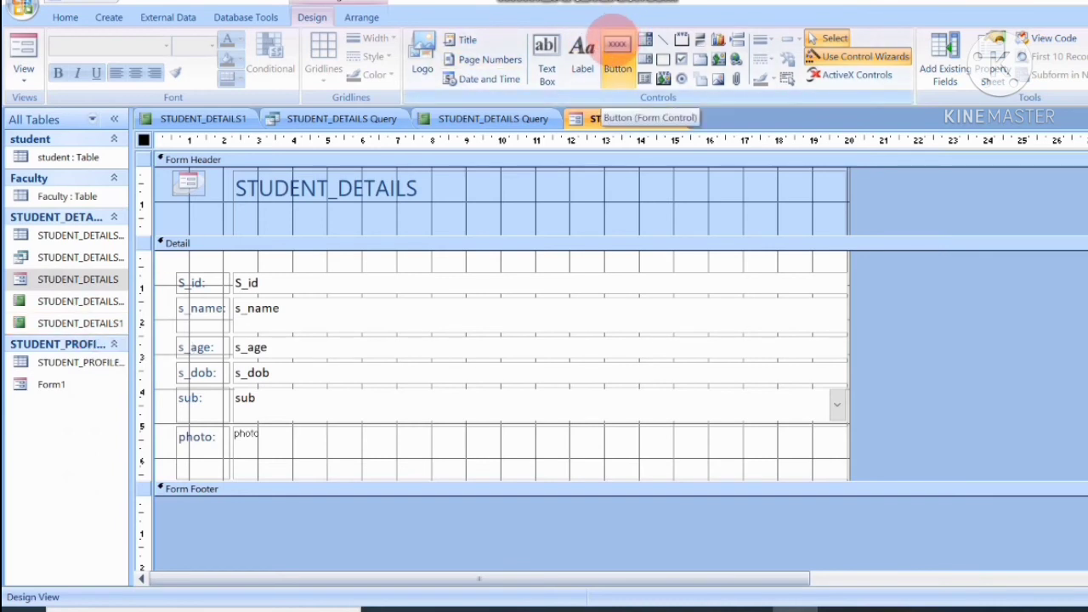
{"action": "left_click", "coordinate": [618, 60]}
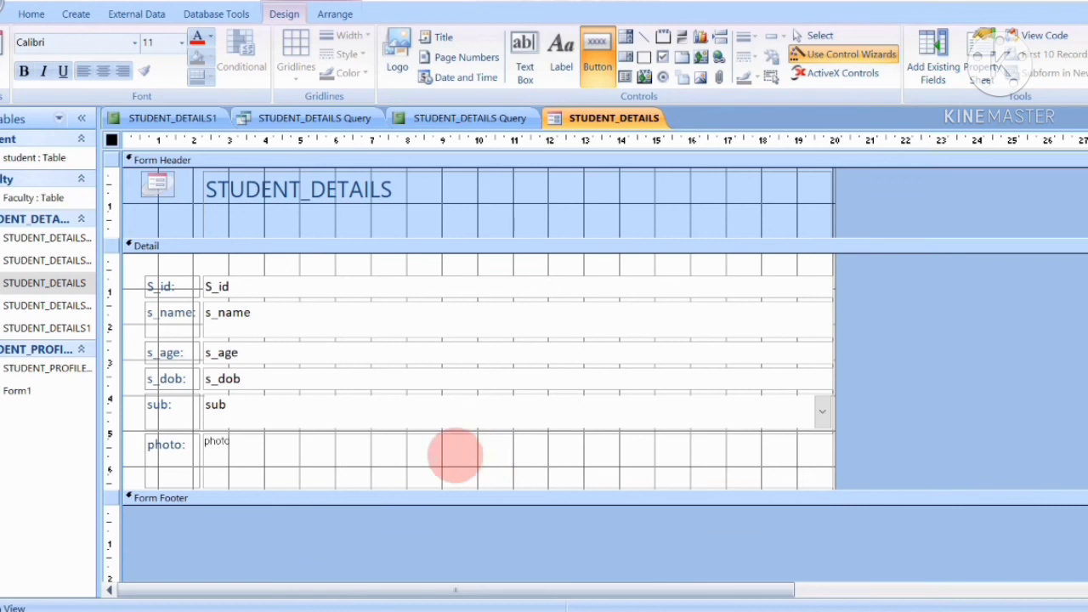
{"action": "left_click_drag", "start_coordinate": [456, 457], "coordinate": [551, 480]}
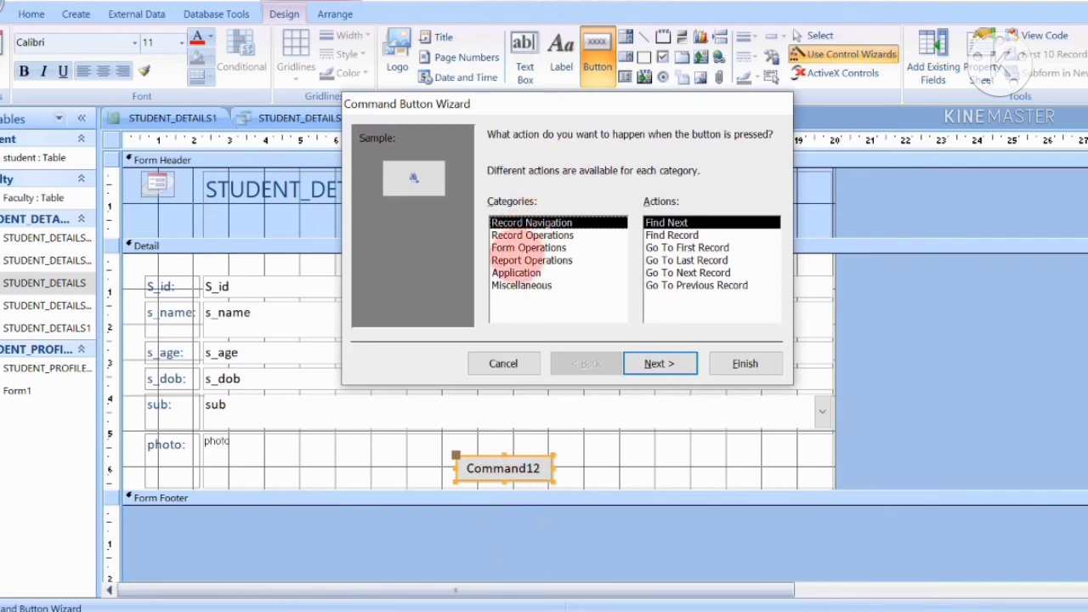
Assign the new button the Preview Report action from Report Operations, with STUDENT_DETAILS1 as the report
{"action": "left_click", "coordinate": [527, 260]}
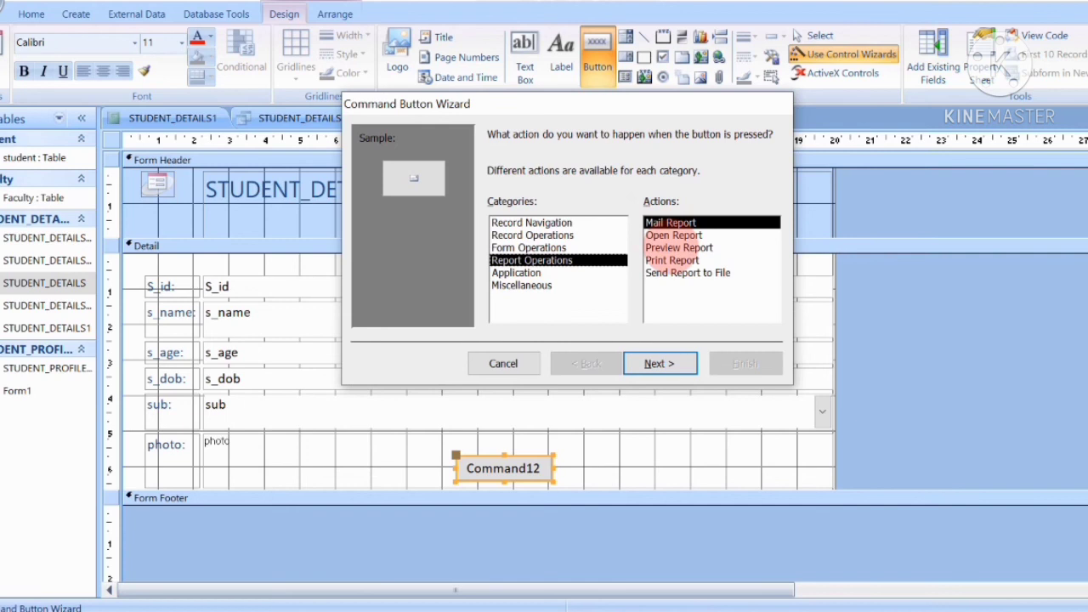
{"action": "left_click", "coordinate": [679, 247]}
{"action": "left_click", "coordinate": [660, 363]}
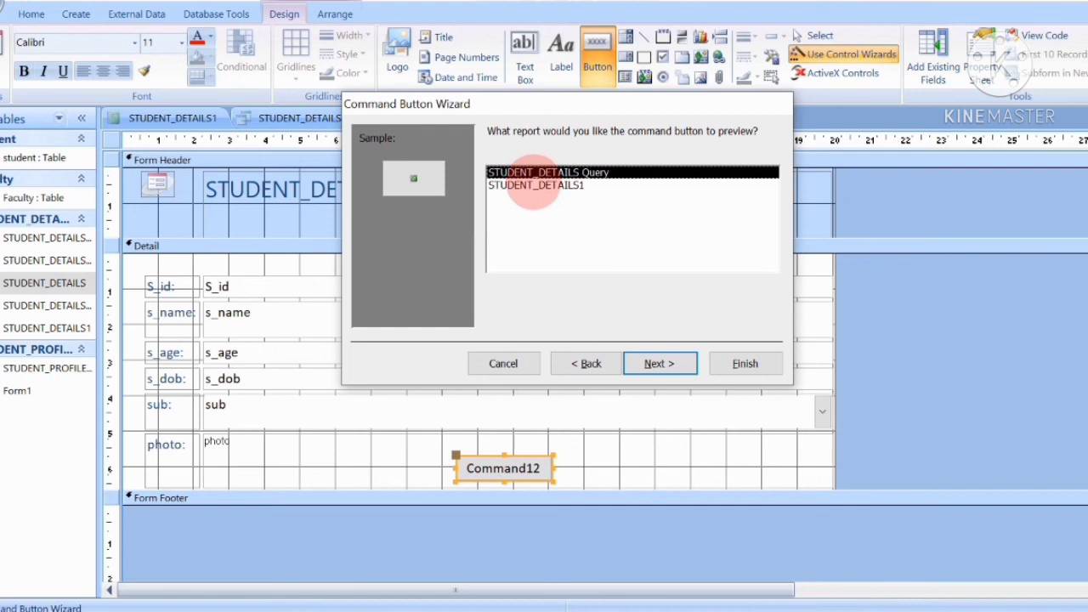
{"action": "left_click", "coordinate": [536, 184]}
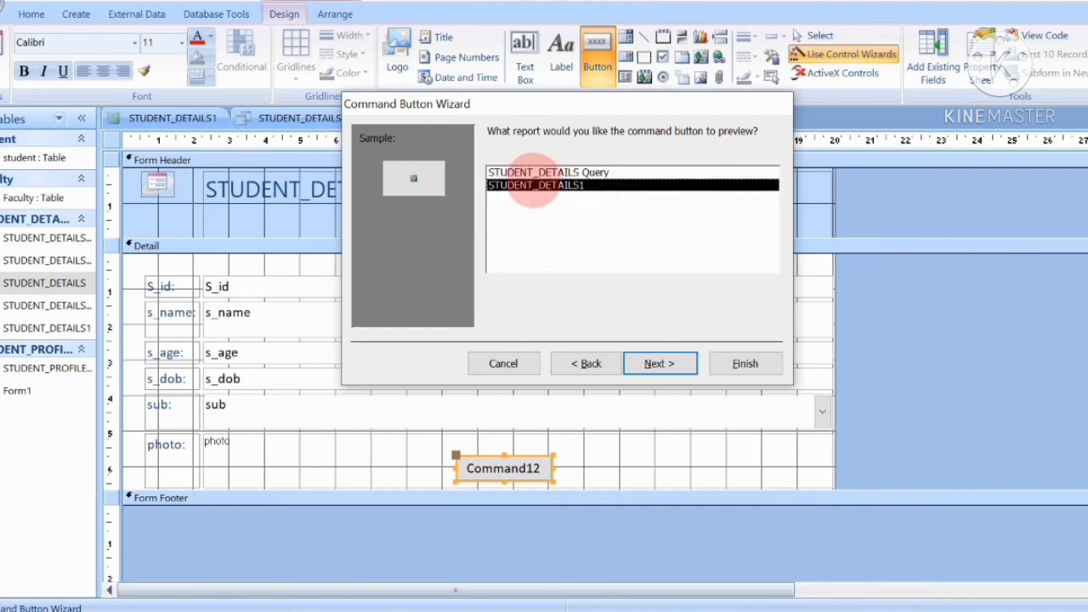
{"action": "left_click", "coordinate": [525, 172]}
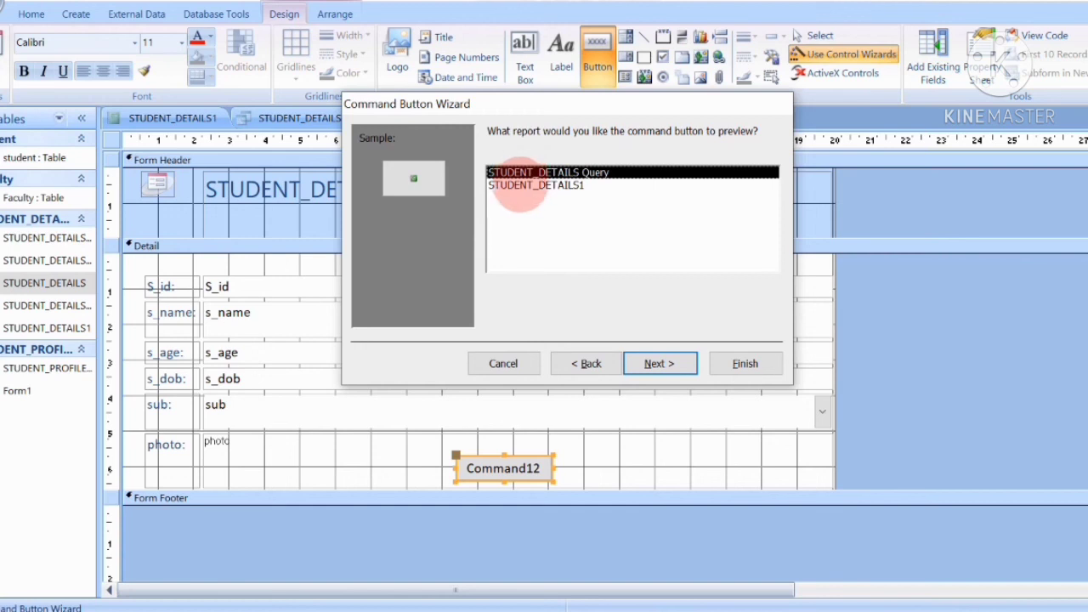
{"action": "left_click", "coordinate": [518, 185]}
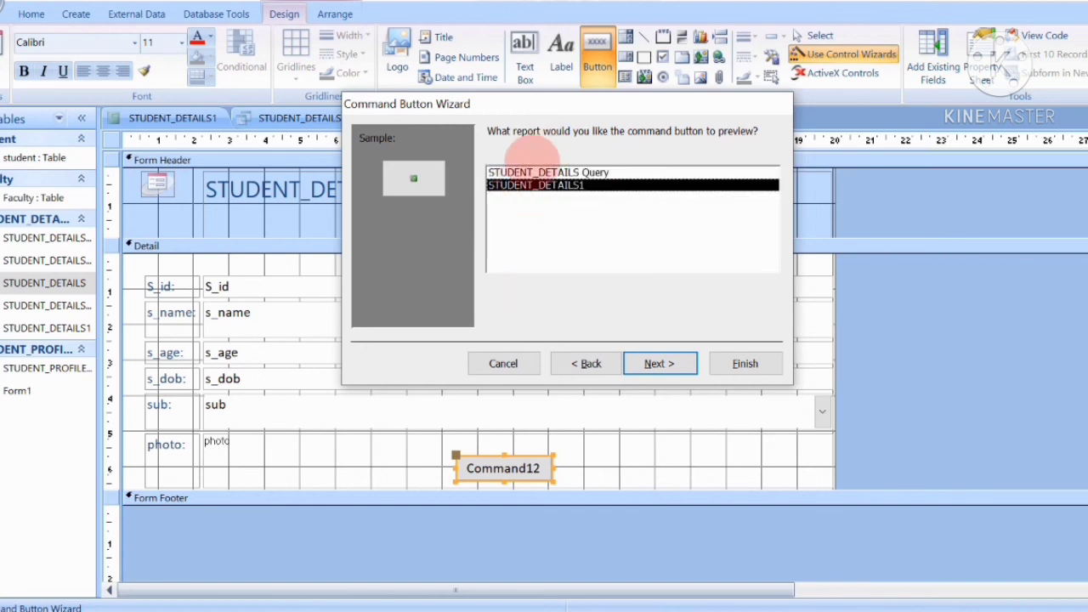
{"action": "left_click", "coordinate": [652, 360]}
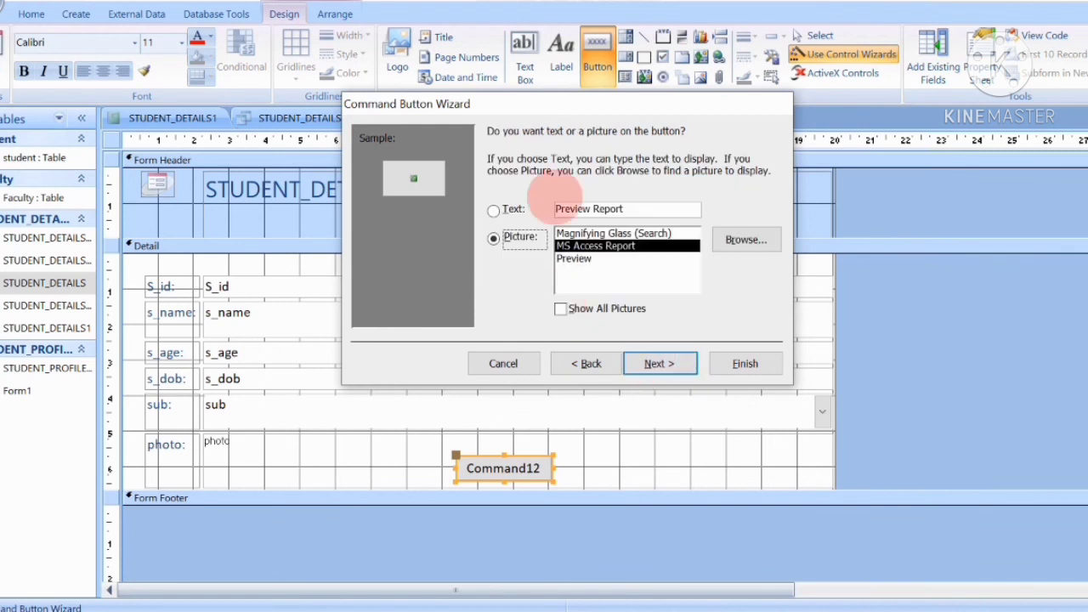
Show the text Preview Report on the button, name it print report and finish the Command Button Wizard
{"action": "left_click", "coordinate": [493, 210]}
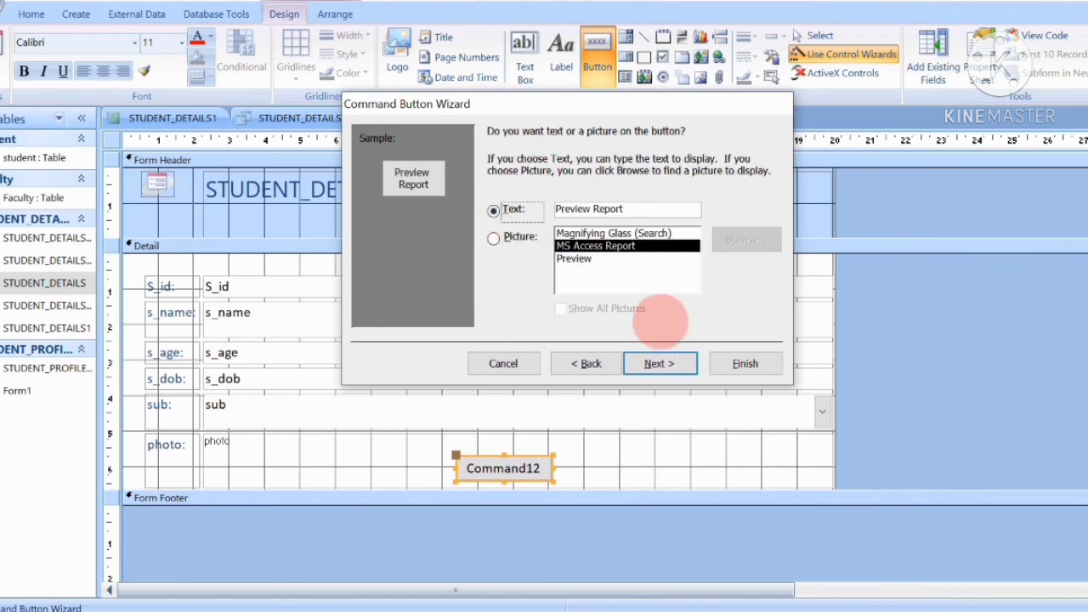
{"action": "left_click", "coordinate": [657, 363]}
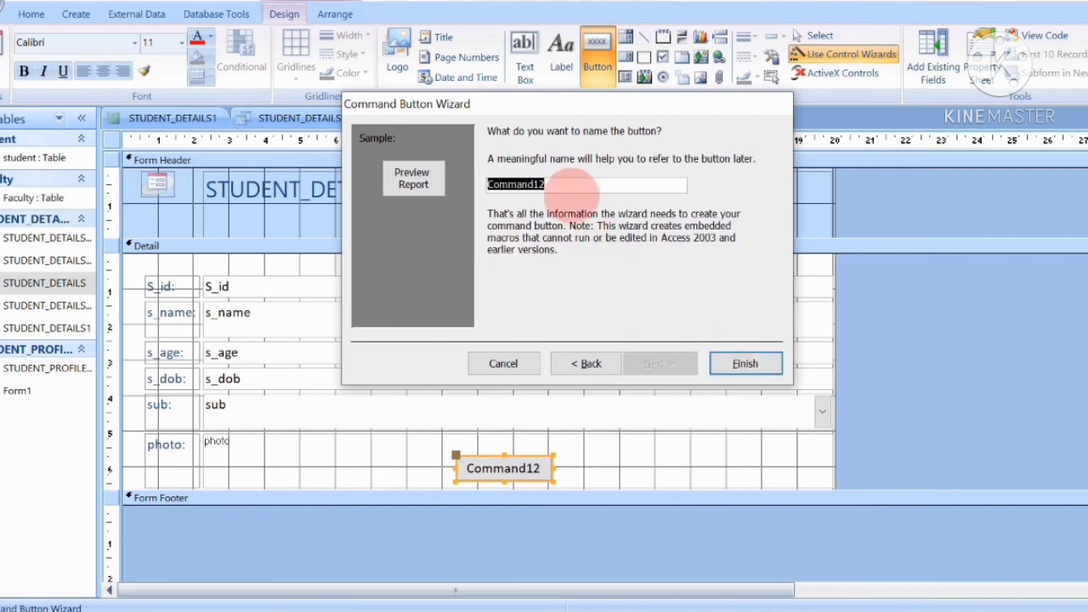
{"action": "key", "text": "BackSpace"}
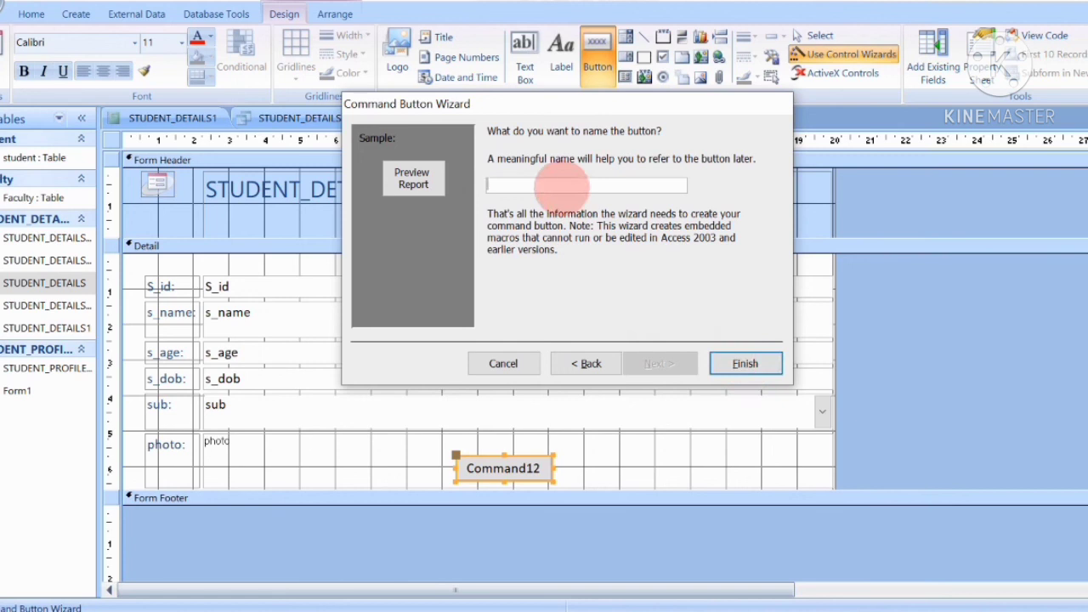
{"action": "type", "text": "print report"}
{"action": "left_click", "coordinate": [739, 364]}
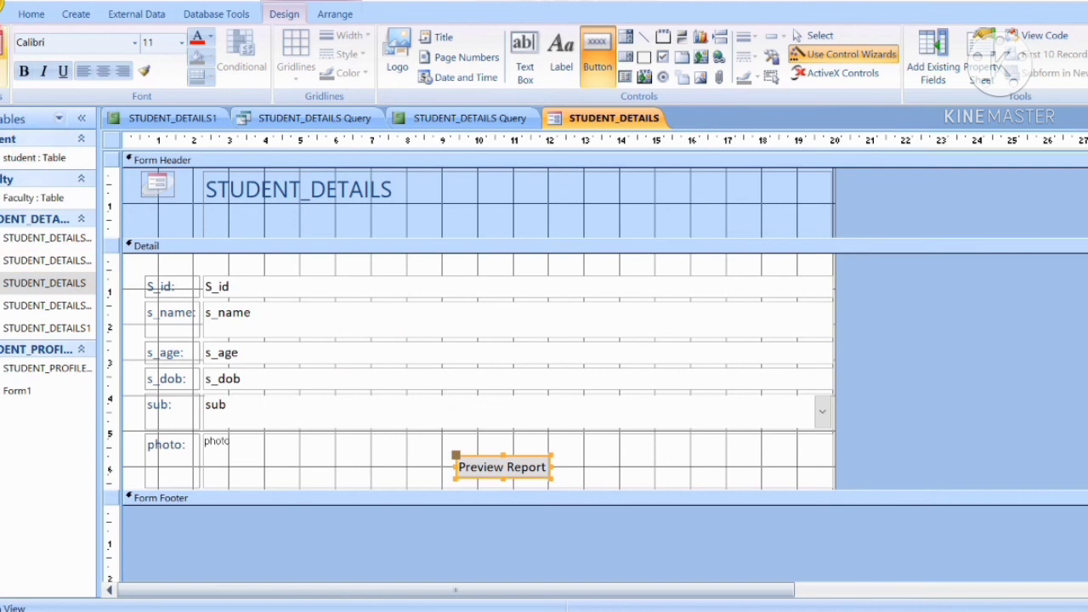
Test the Preview Report button in Form View and look through the STUDENT_DETAILS1 report it opens
{"action": "left_click", "coordinate": [4, 67]}
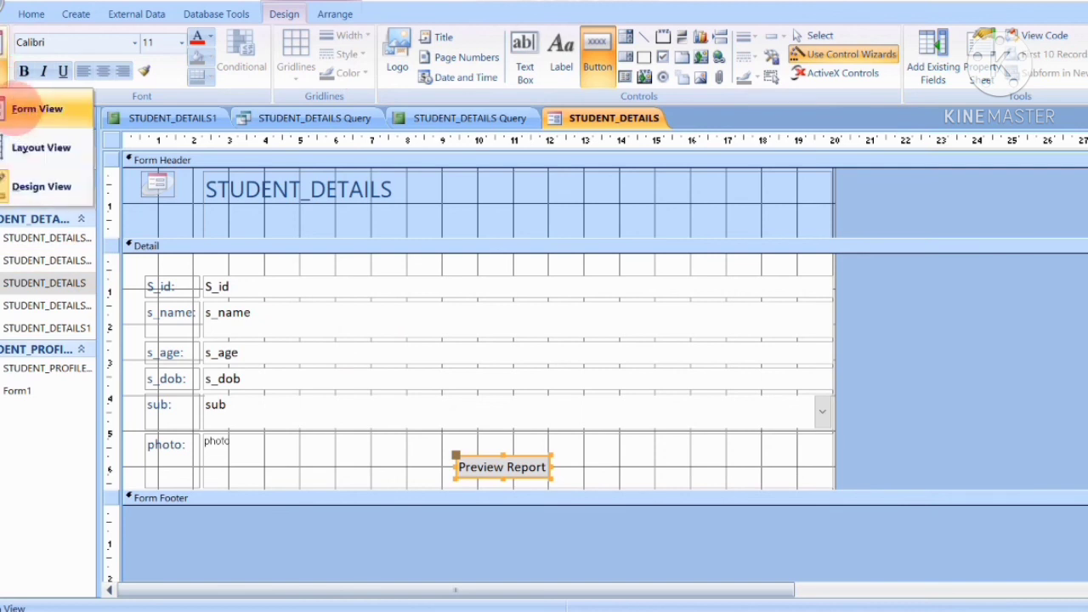
{"action": "left_click", "coordinate": [37, 108]}
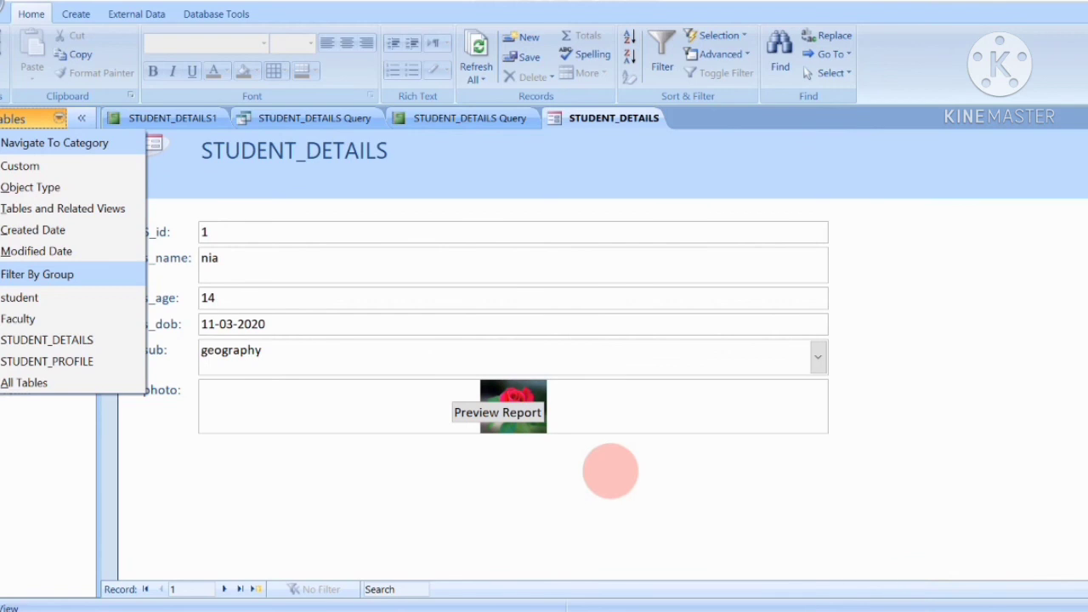
{"action": "left_click", "coordinate": [474, 413]}
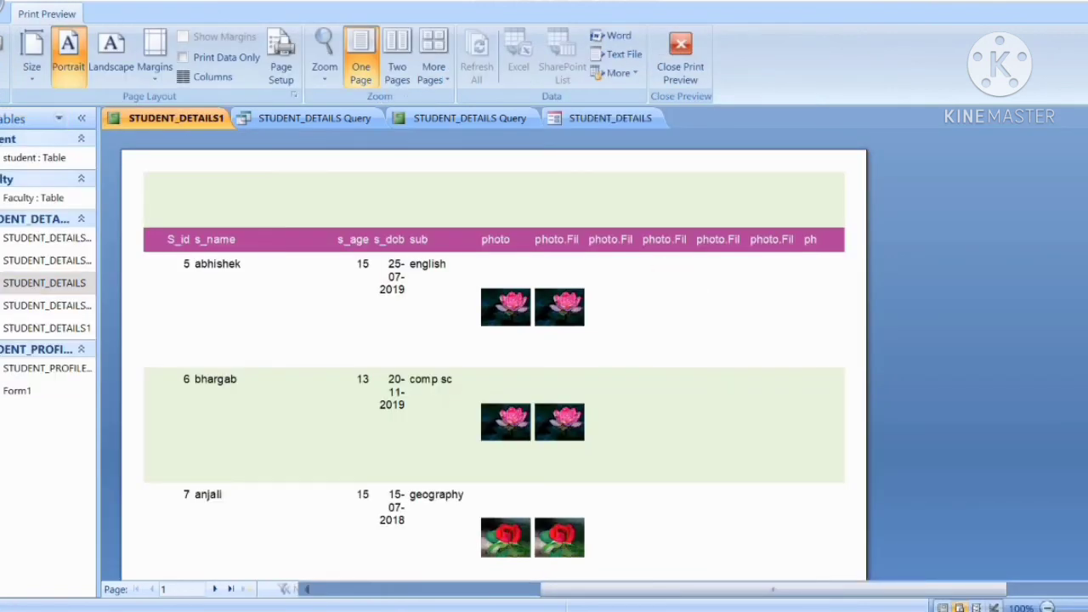
{"action": "scroll", "coordinate": [493, 357], "scroll_direction": "down", "scroll_amount": 10}
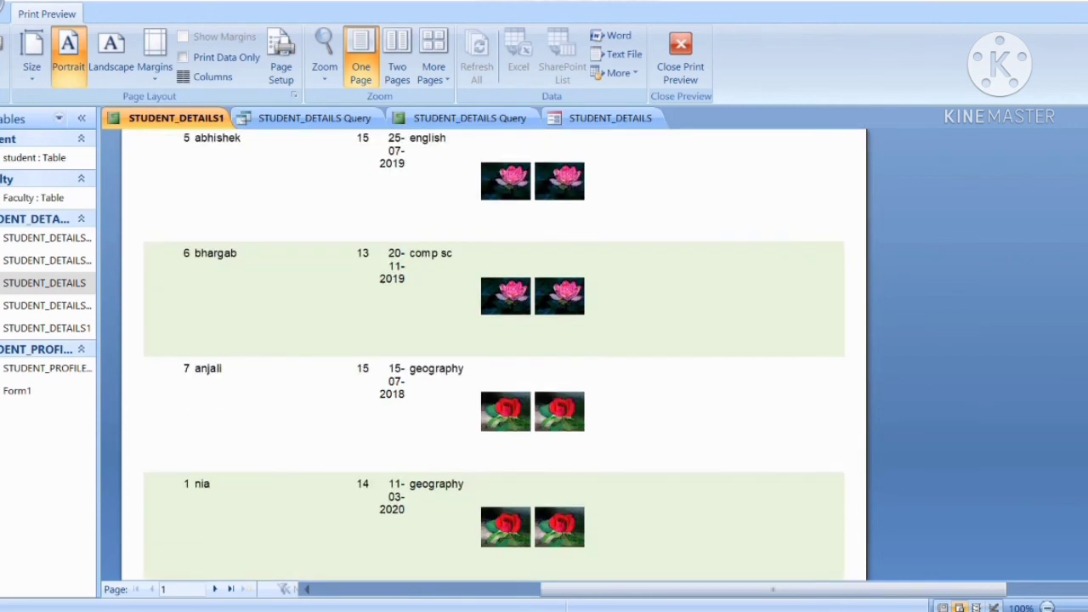
{"action": "scroll", "coordinate": [493, 357], "scroll_direction": "up", "scroll_amount": 10}
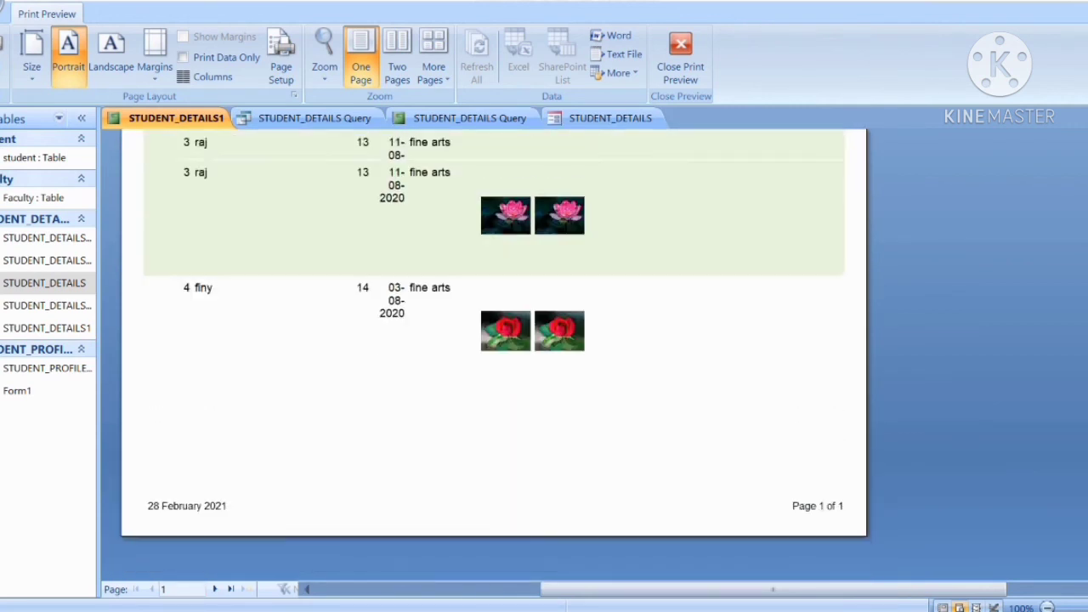
{"action": "scroll", "coordinate": [493, 357], "scroll_direction": "down", "scroll_amount": 2}
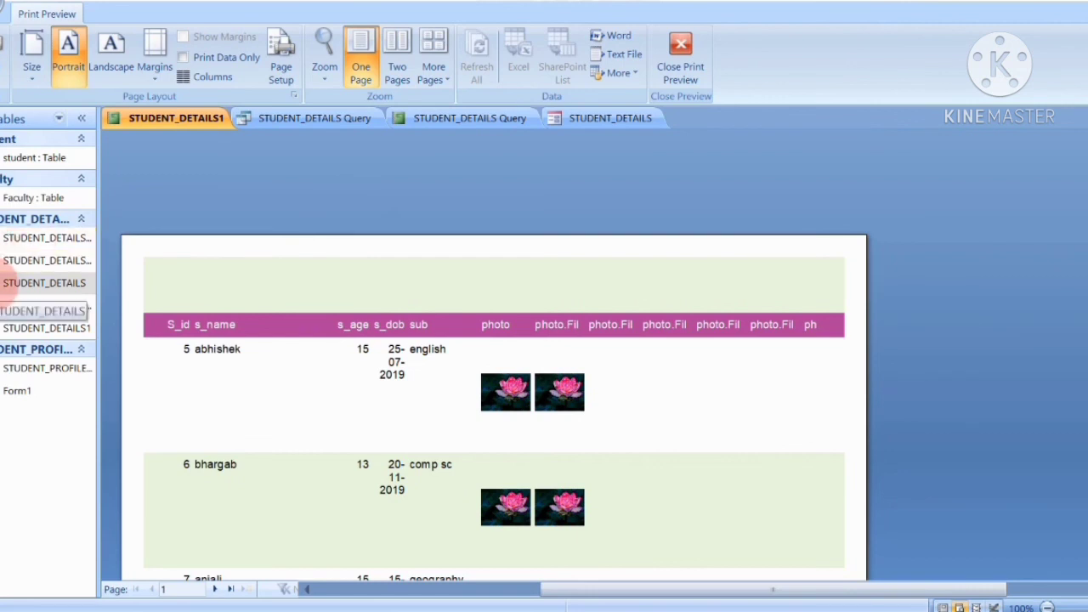
Return the STUDENT_DETAILS form to Design View and resize the Preview Report button to span about 13.7 to 17 cm on the ruler
{"action": "right_click", "coordinate": [10, 283]}
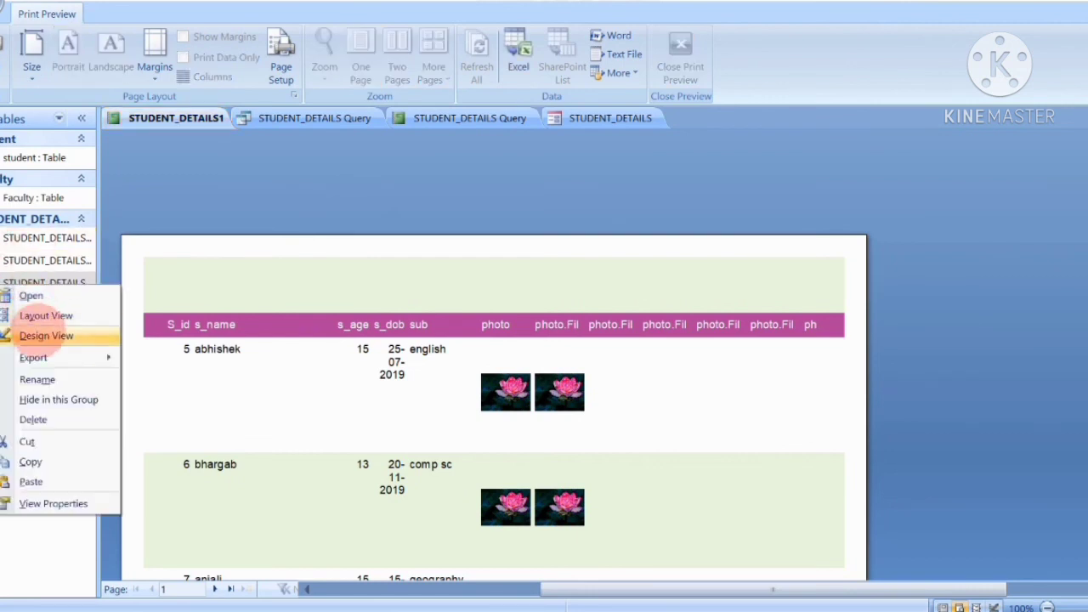
{"action": "left_click", "coordinate": [26, 335]}
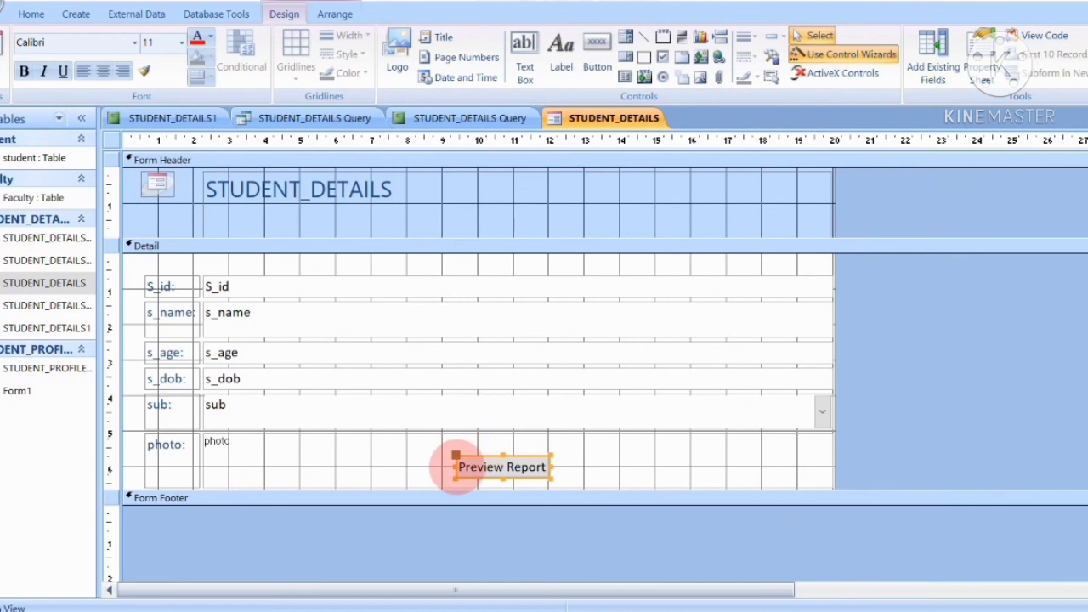
{"action": "left_click_drag", "start_coordinate": [456, 467], "coordinate": [689, 444]}
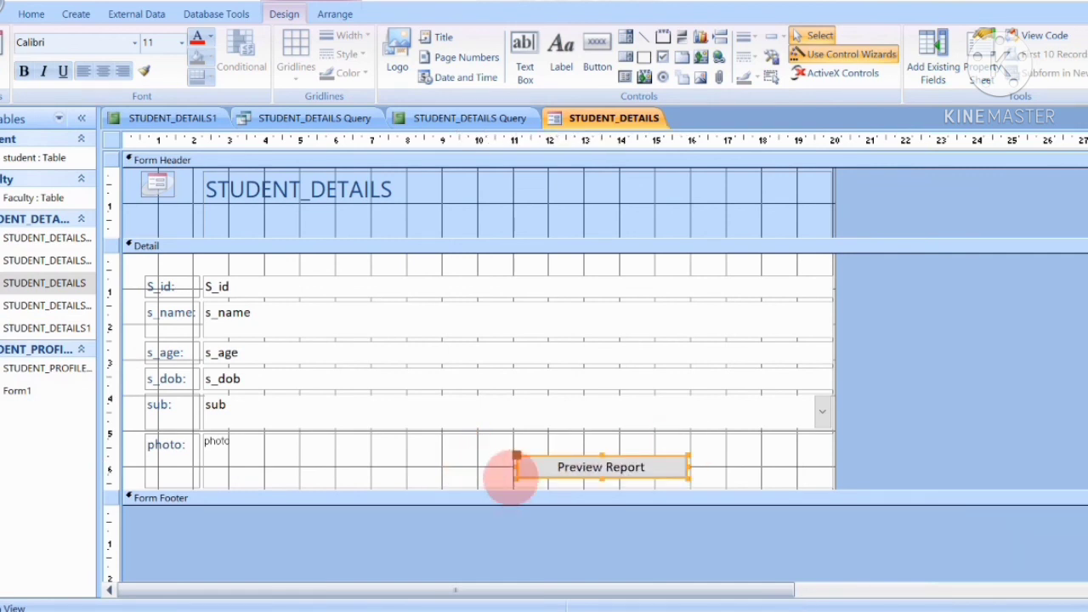
{"action": "left_click_drag", "start_coordinate": [516, 467], "coordinate": [607, 467]}
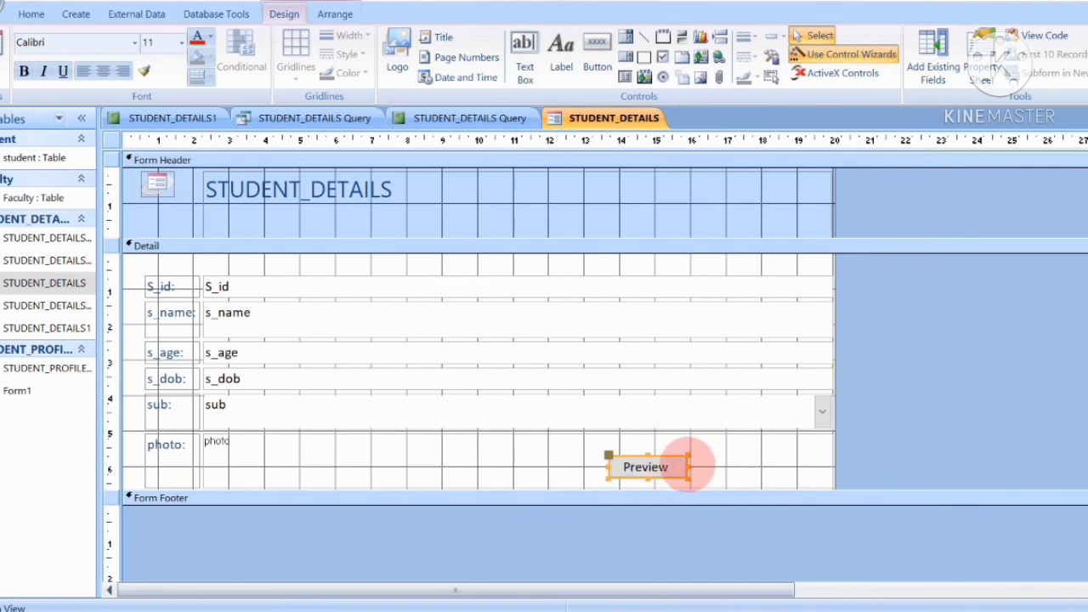
{"action": "left_click_drag", "start_coordinate": [689, 463], "coordinate": [725, 463]}
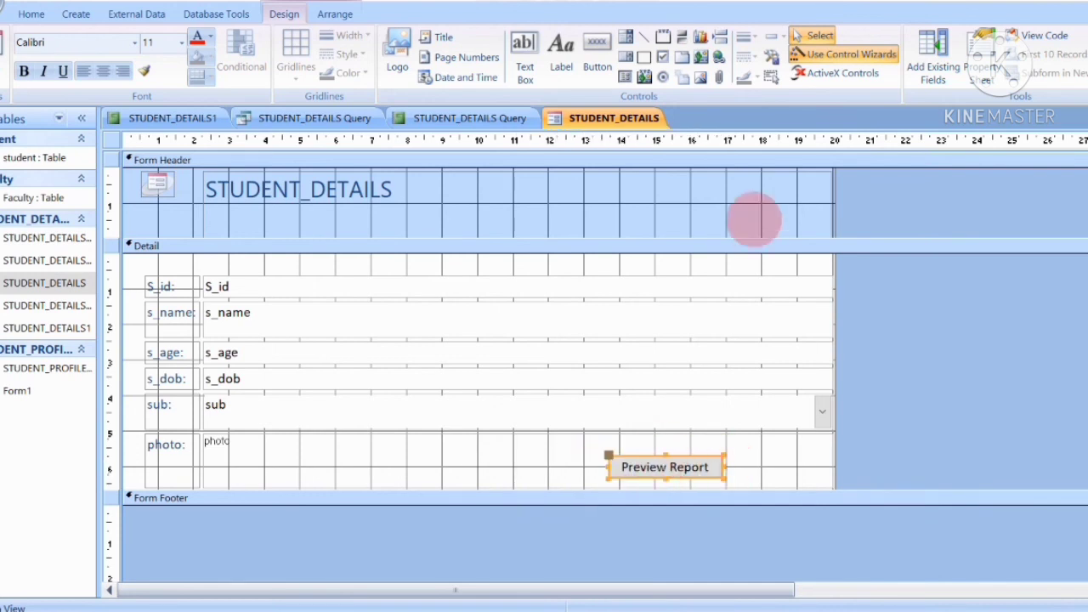
Draw a second command button about 1.9 cm wide just to the right of the Preview Report button
{"action": "left_click", "coordinate": [596, 49]}
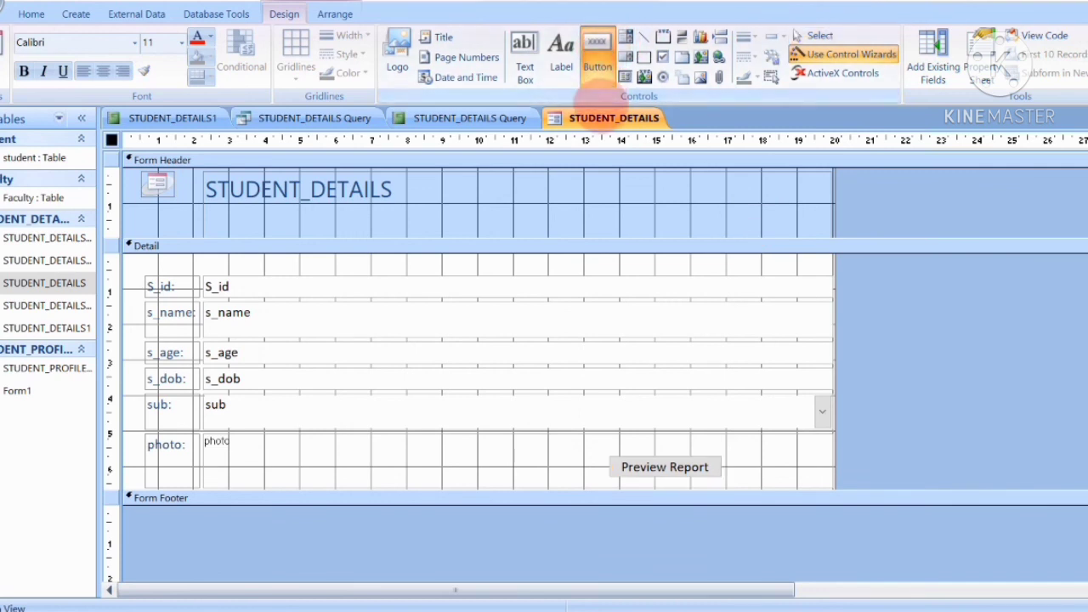
{"action": "left_click", "coordinate": [597, 47]}
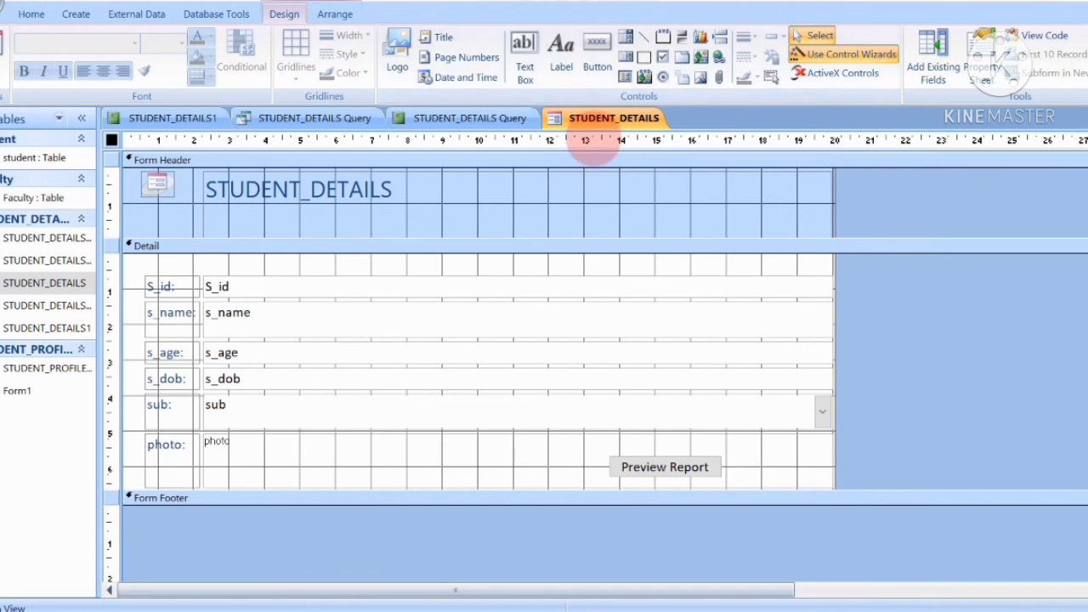
{"action": "left_click", "coordinate": [597, 44]}
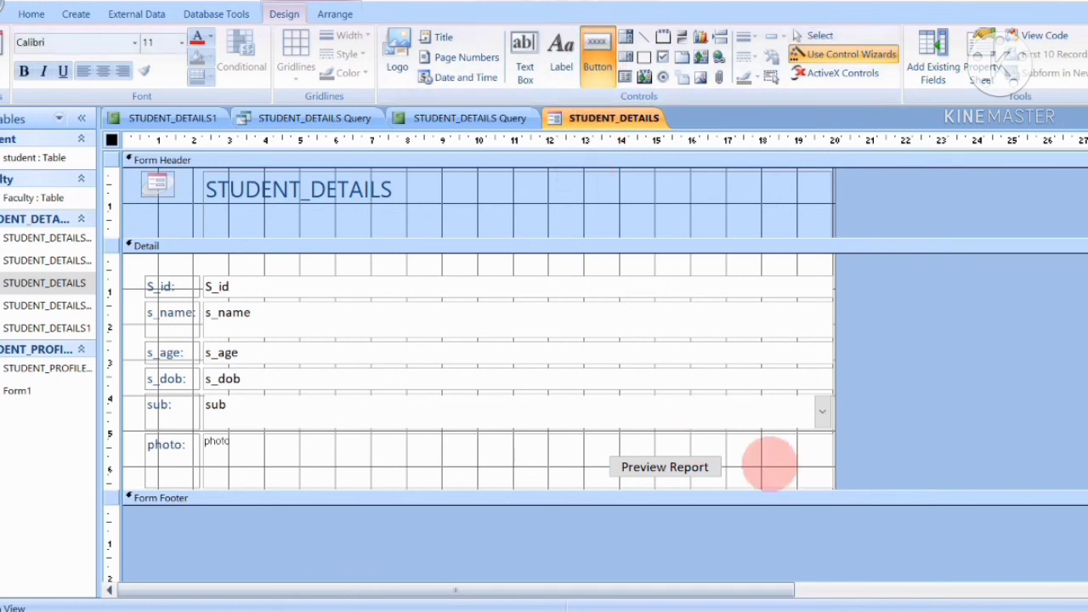
{"action": "left_click_drag", "start_coordinate": [747, 452], "coordinate": [814, 474]}
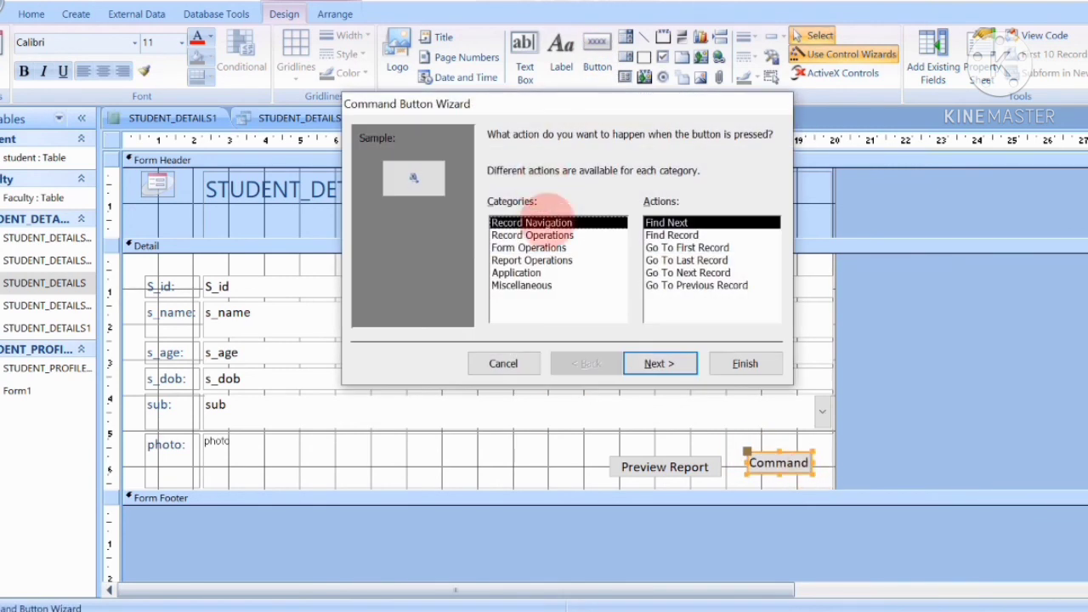
Assign the new button the Preview Report action from Report Operations, targeting the STUDENT_DETAILS Query report
{"action": "left_click", "coordinate": [536, 260]}
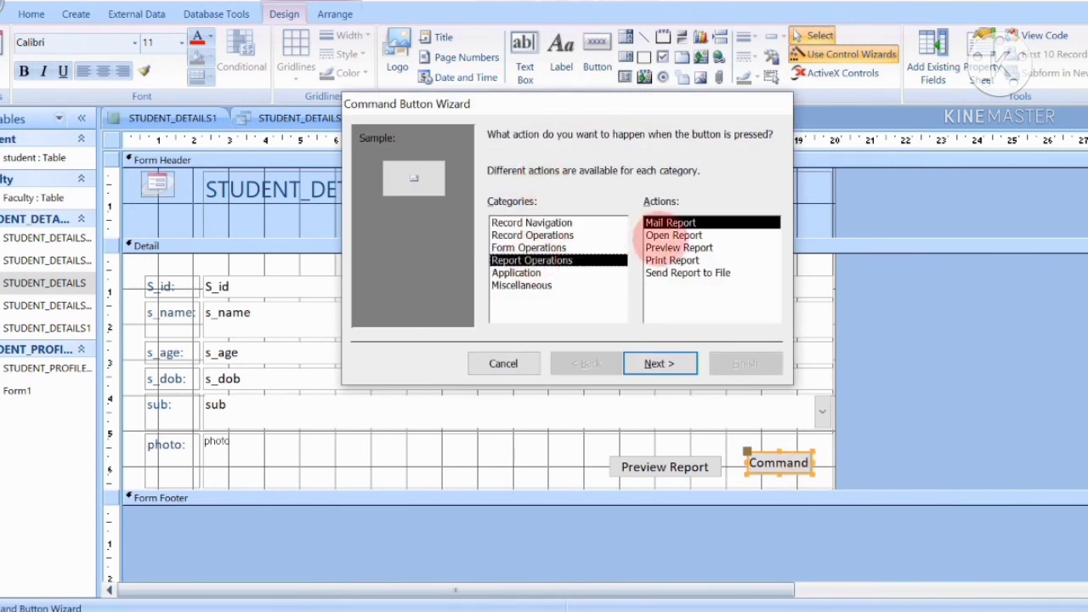
{"action": "left_click", "coordinate": [676, 248]}
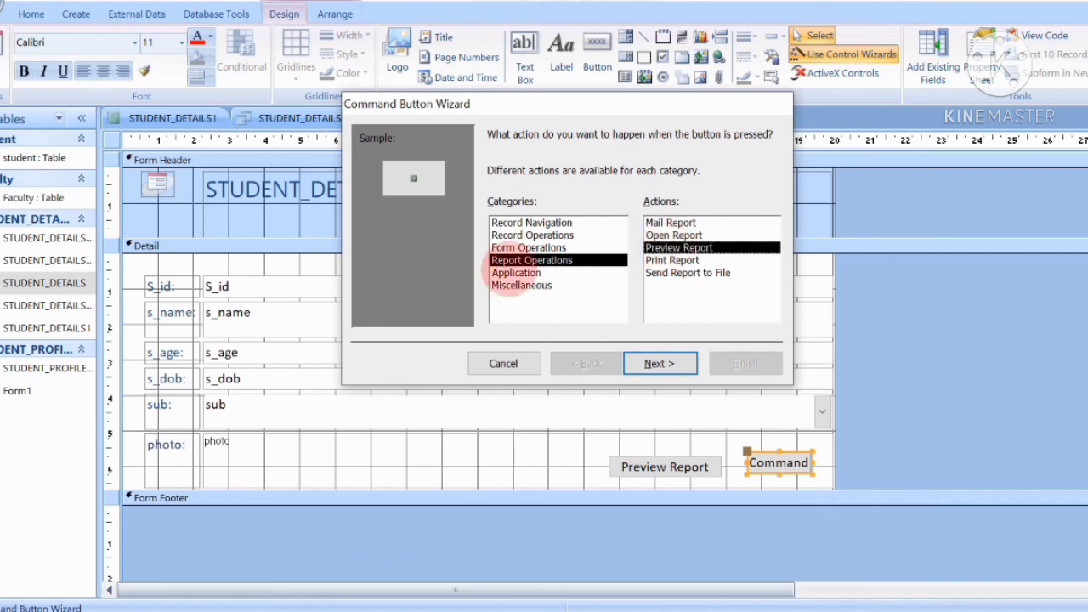
{"action": "left_click", "coordinate": [655, 363]}
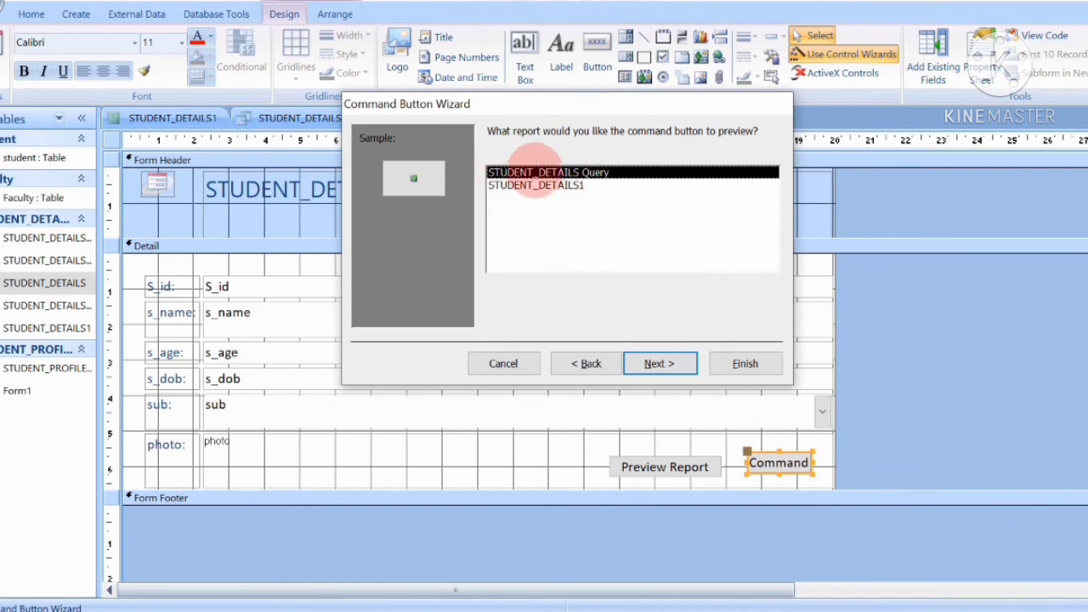
{"action": "left_click", "coordinate": [656, 363]}
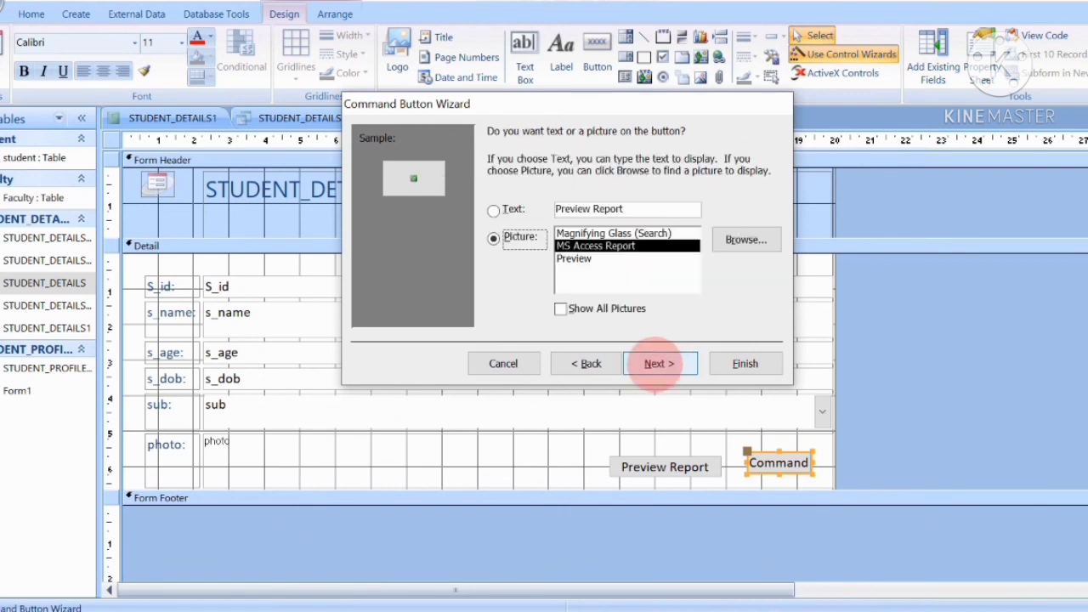
Show the text Preview Report on the second button, name it report by sub and finish the Command Button Wizard
{"action": "left_click", "coordinate": [491, 209]}
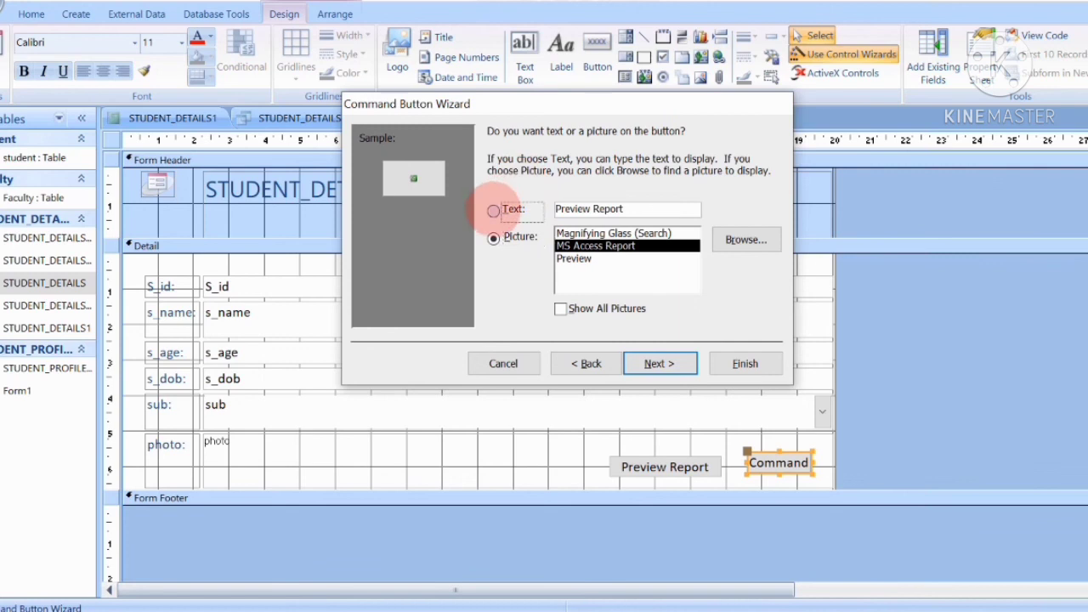
{"action": "left_click", "coordinate": [660, 363]}
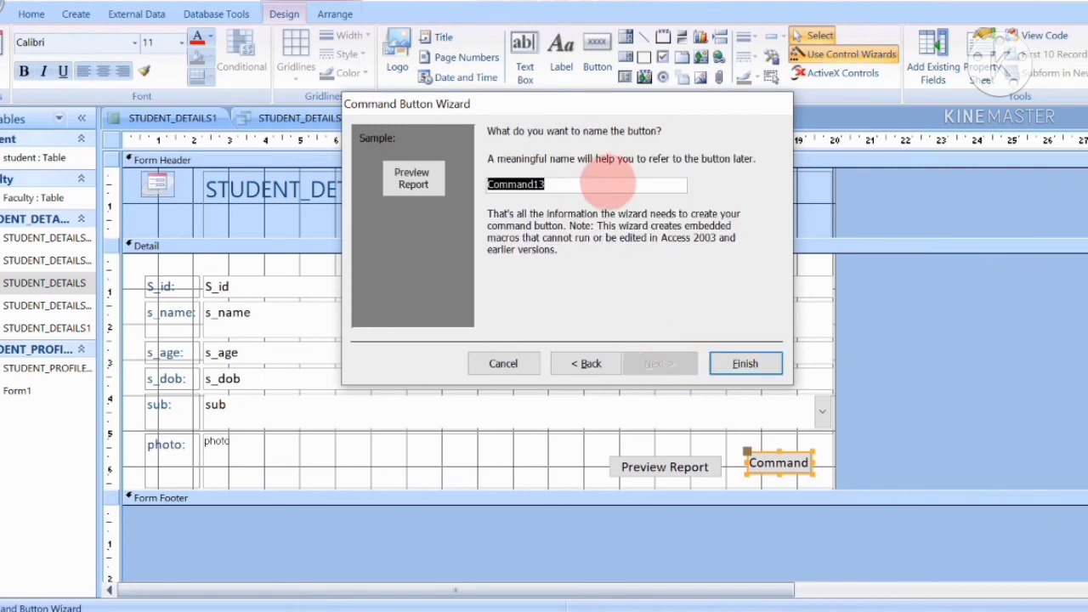
{"action": "key", "text": "BackSpace"}
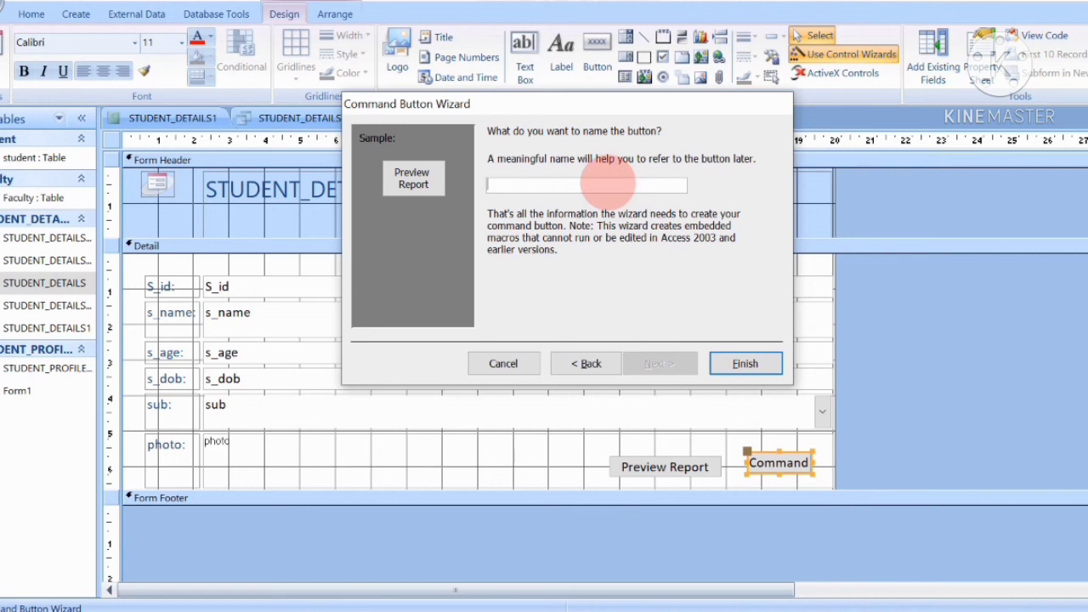
{"action": "type", "text": "report by sub"}
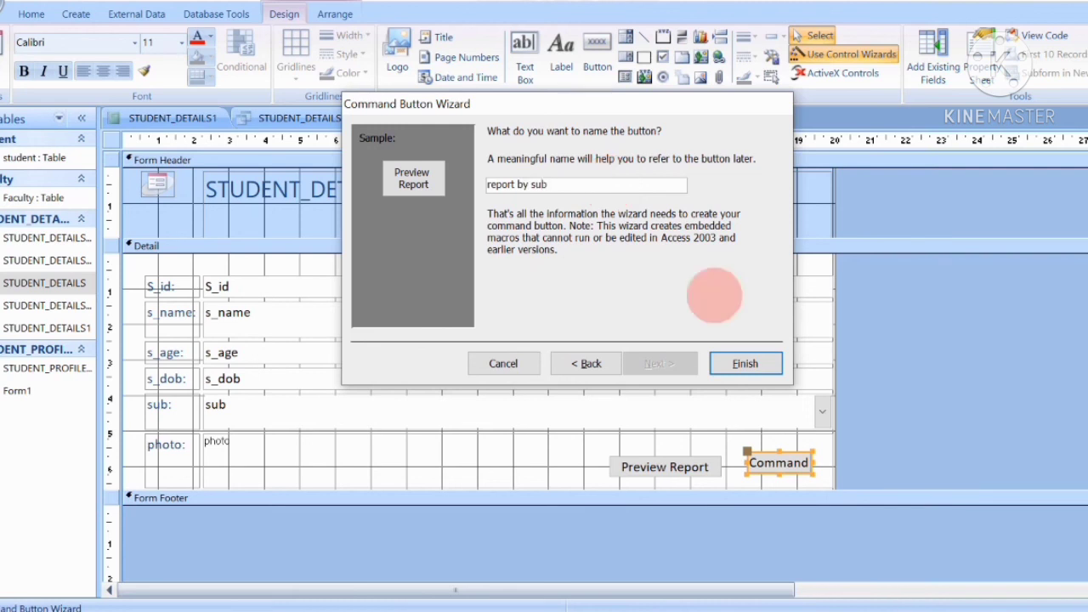
{"action": "left_click", "coordinate": [743, 363]}
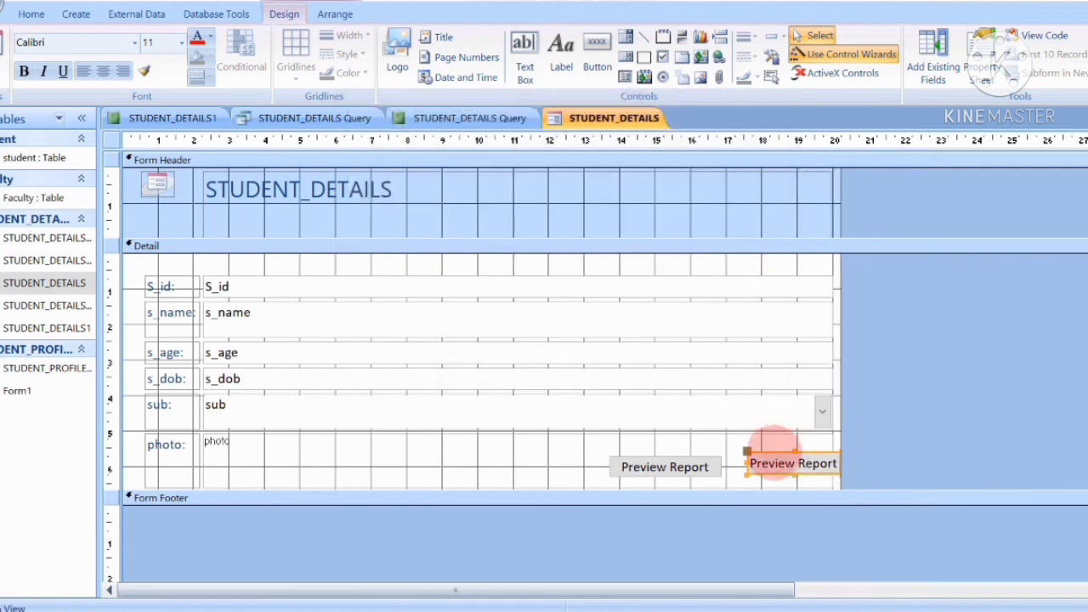
Change the caption on the second command button to Report by sub
{"action": "double_click", "coordinate": [770, 463]}
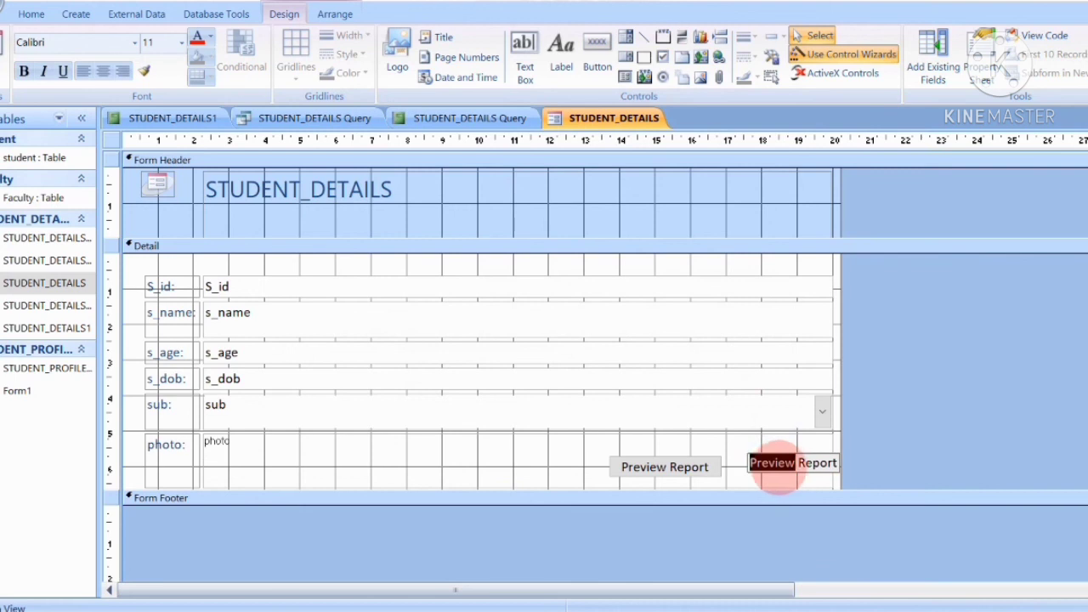
{"action": "key", "text": "BackSpace"}
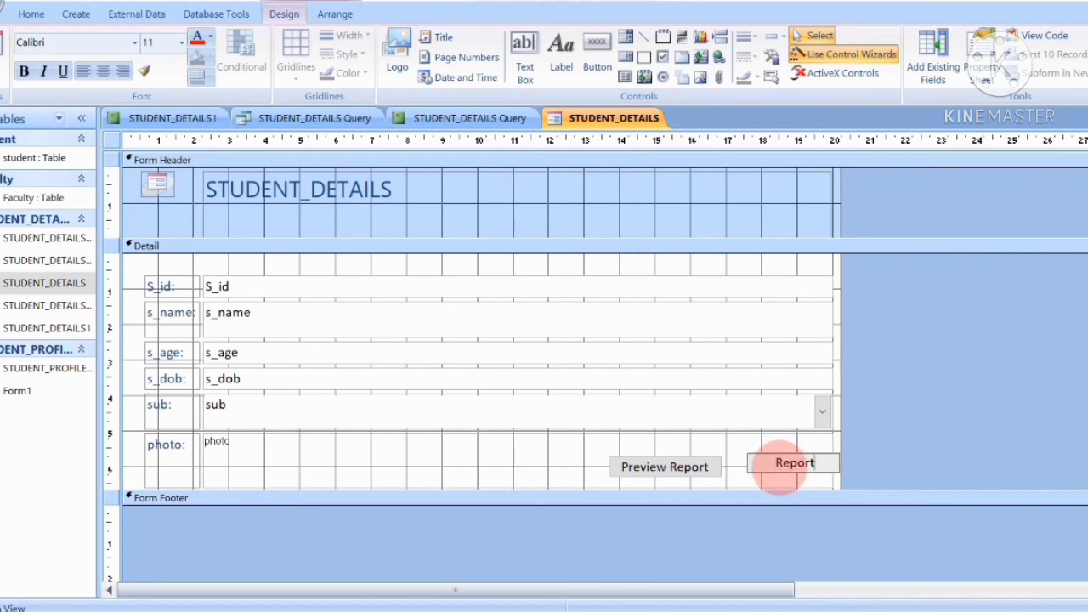
{"action": "type", "text": "sub"}
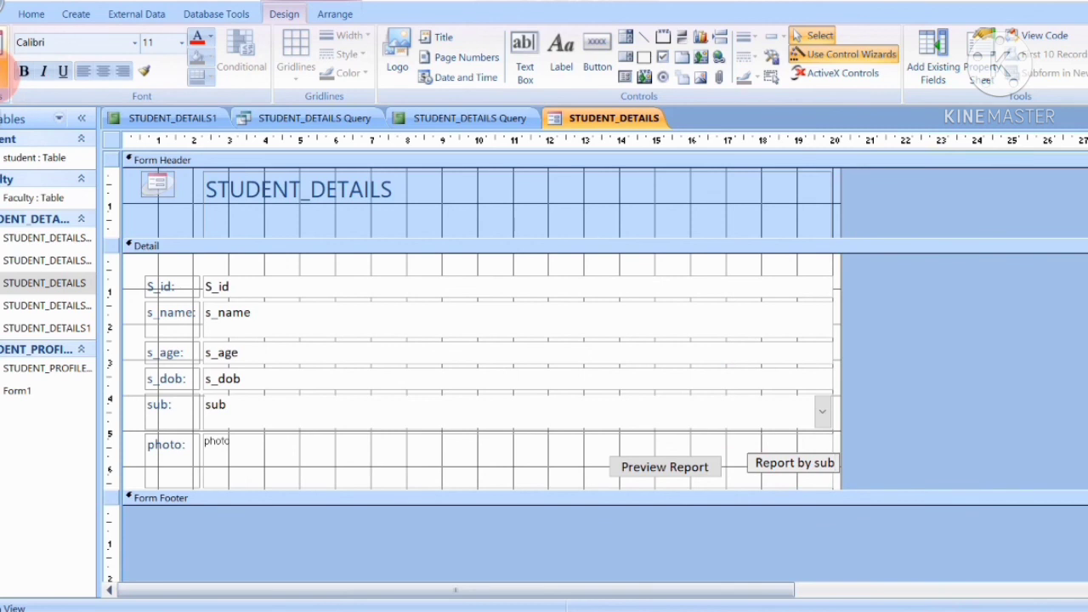
Test the Report by sub button in Form View and examine the STUDENT_DETAILS Query report it opens
{"action": "left_click", "coordinate": [4, 72]}
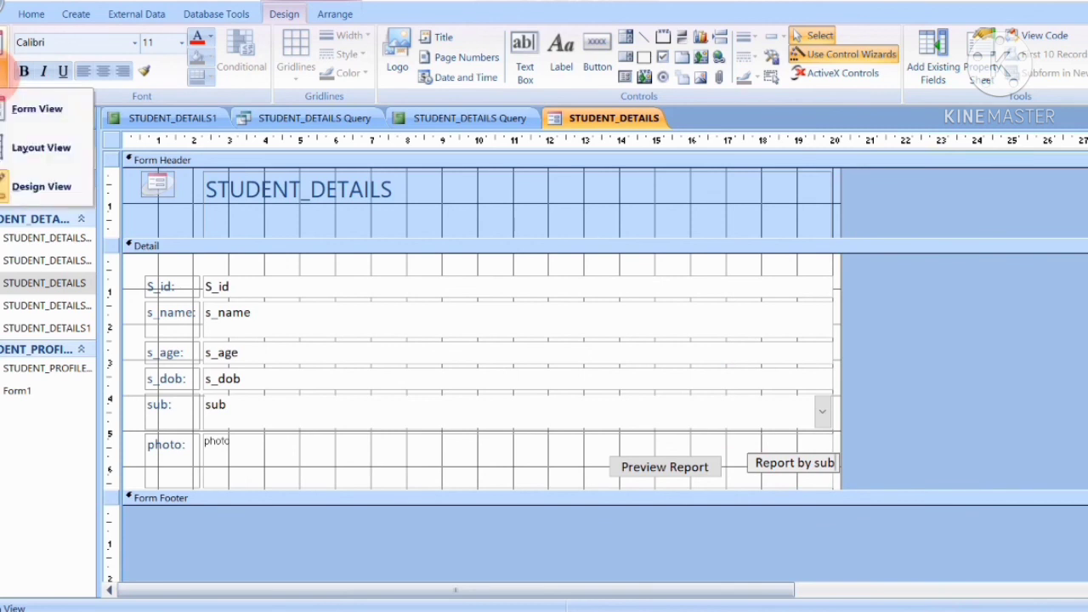
{"action": "left_click", "coordinate": [29, 108]}
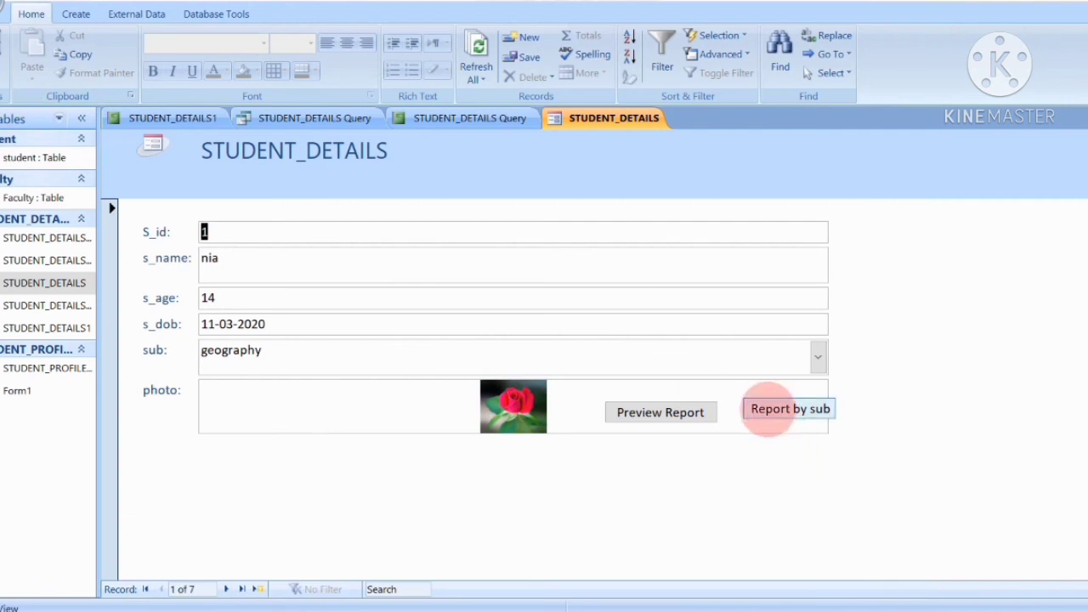
{"action": "left_click", "coordinate": [769, 408]}
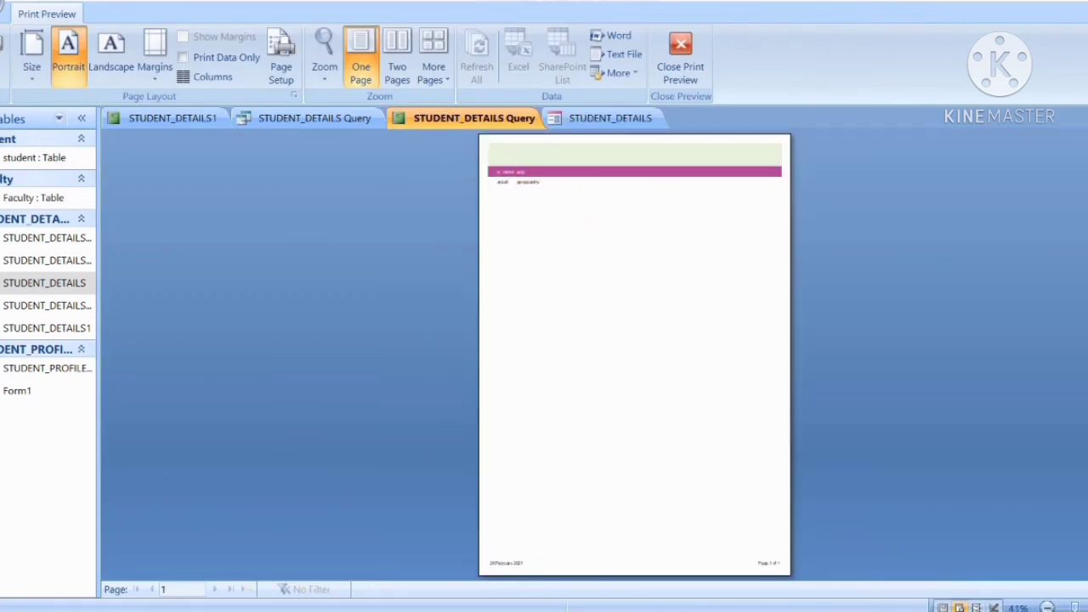
{"action": "left_click", "coordinate": [708, 207]}
{"action": "left_click", "coordinate": [972, 267]}
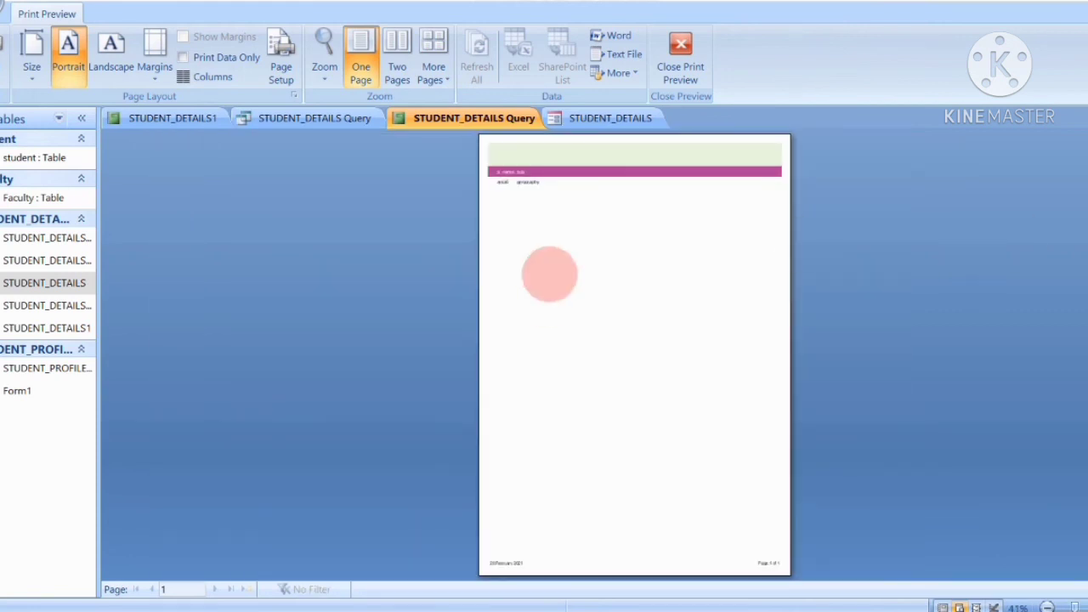
{"action": "left_click", "coordinate": [561, 269]}
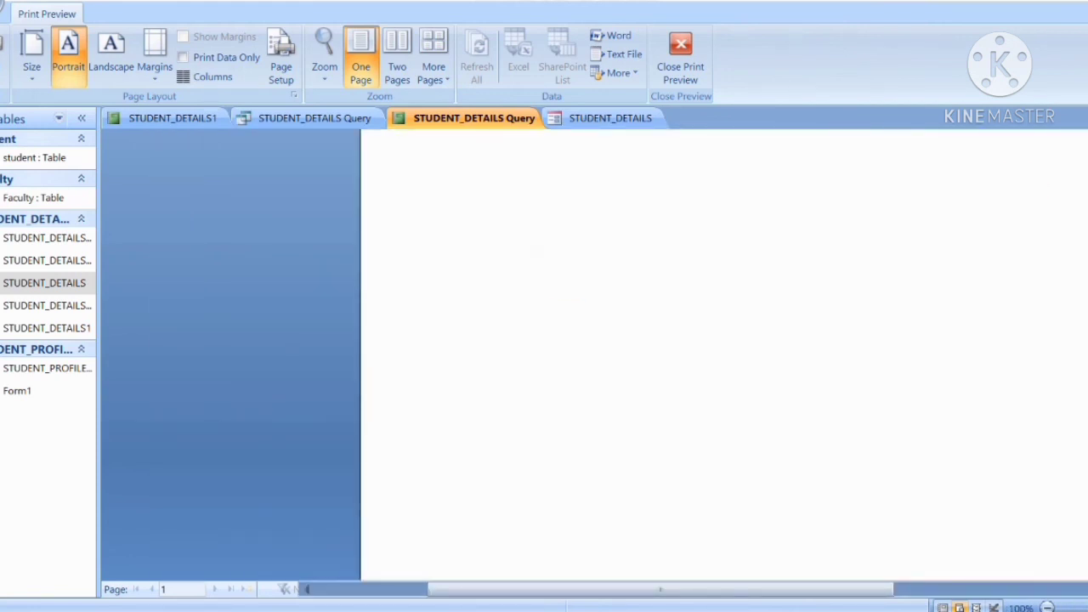
{"action": "scroll", "coordinate": [723, 357], "scroll_direction": "up", "scroll_amount": 5}
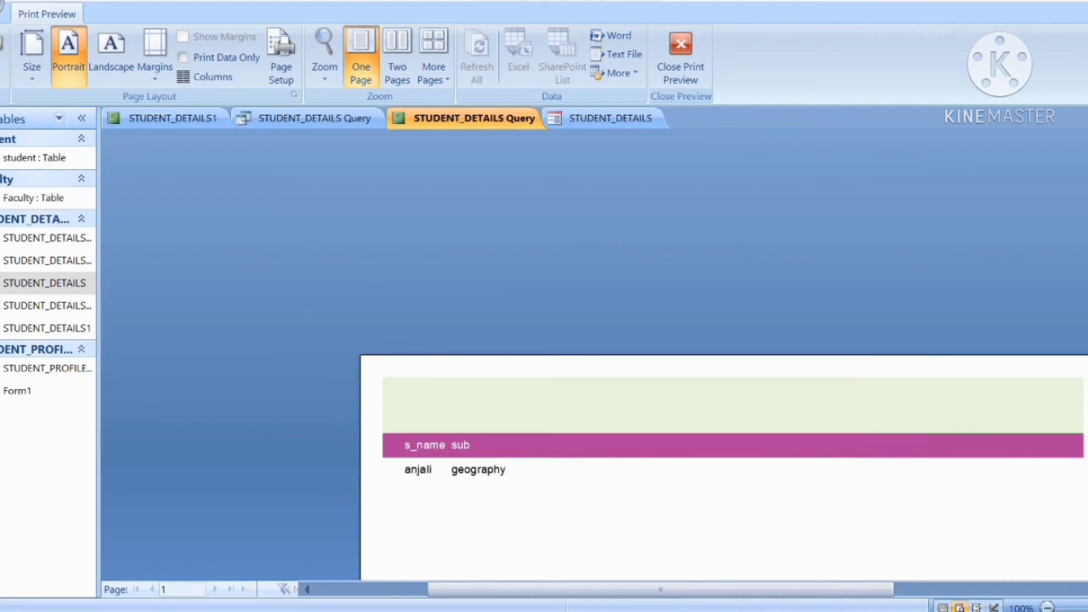
{"action": "scroll", "coordinate": [722, 425], "scroll_direction": "down", "scroll_amount": 3}
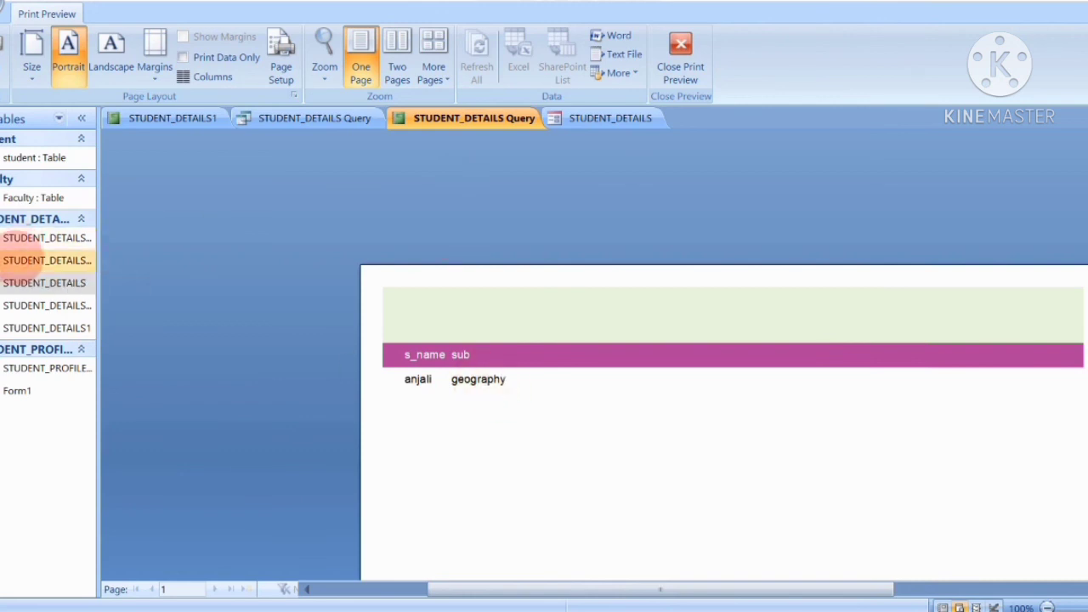
Reopen the STUDENT_DETAILS form in Design View, widening the form to about 21.7 cm and its fields to about 20.9 cm on the ruler
{"action": "right_click", "coordinate": [17, 260]}
{"action": "left_click", "coordinate": [25, 289]}
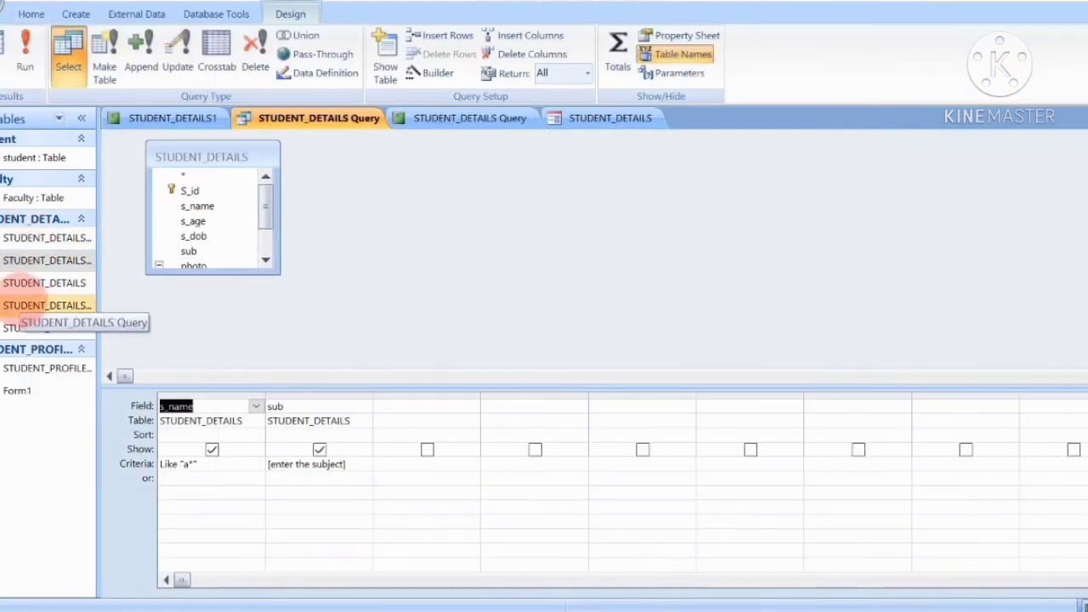
{"action": "right_click", "coordinate": [17, 283]}
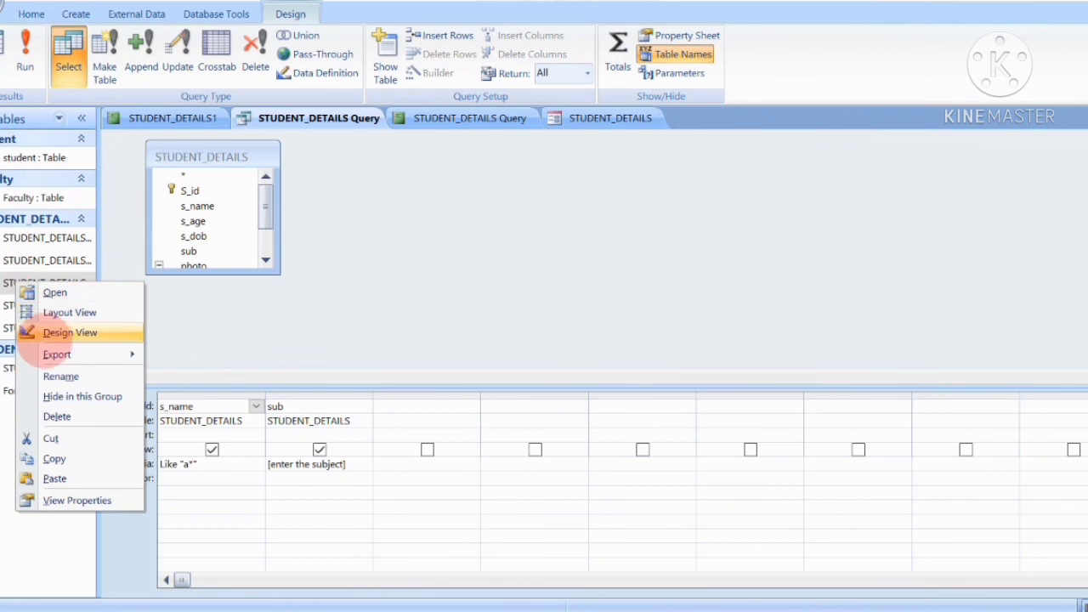
{"action": "left_click", "coordinate": [49, 333]}
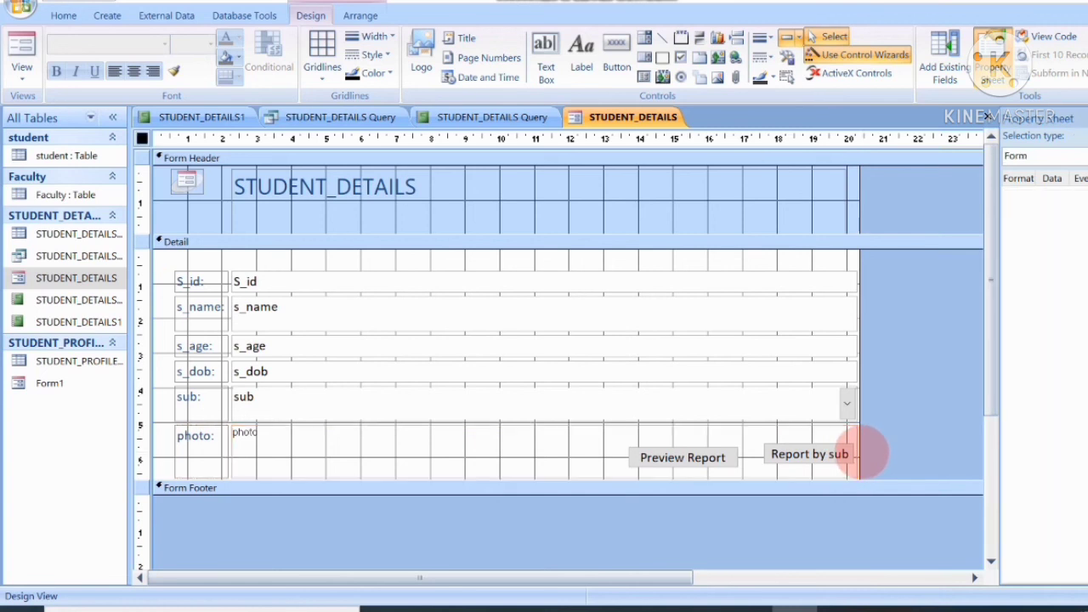
{"action": "left_click_drag", "start_coordinate": [861, 450], "coordinate": [908, 452]}
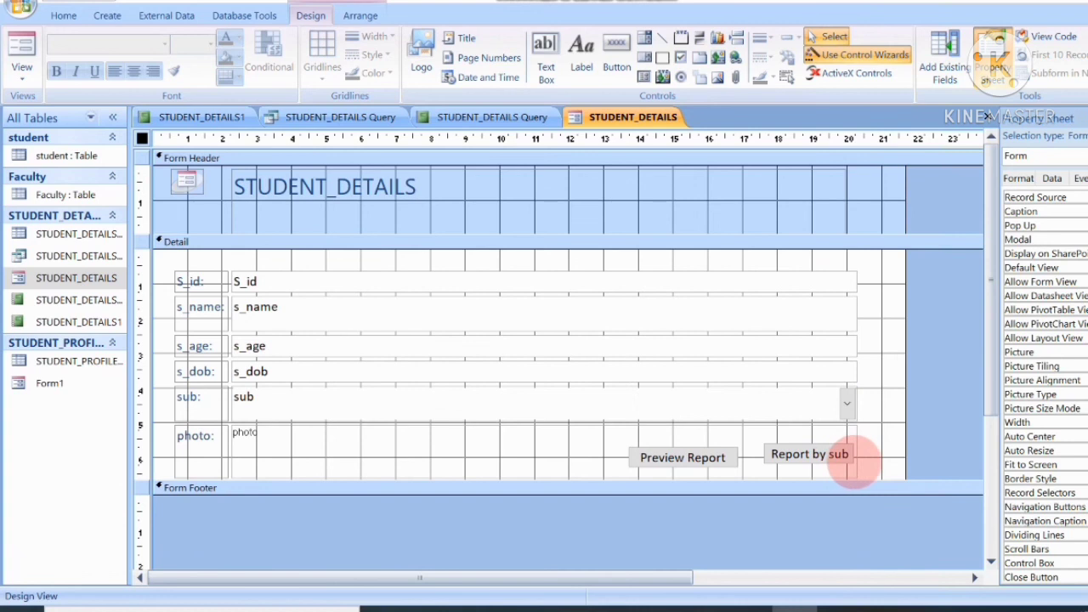
{"action": "left_click", "coordinate": [853, 467]}
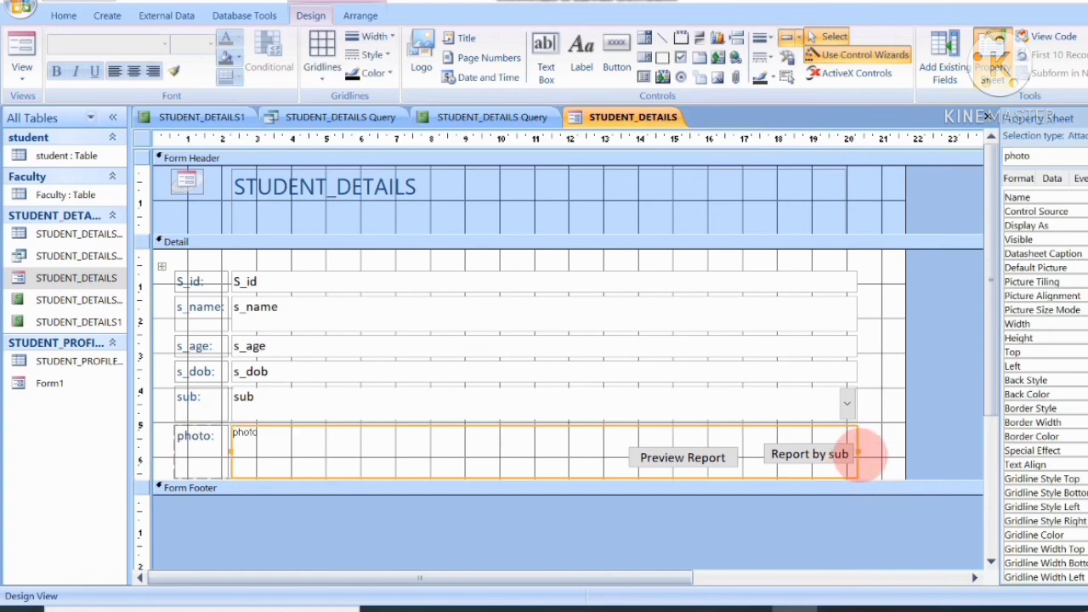
{"action": "left_click_drag", "start_coordinate": [857, 452], "coordinate": [881, 452]}
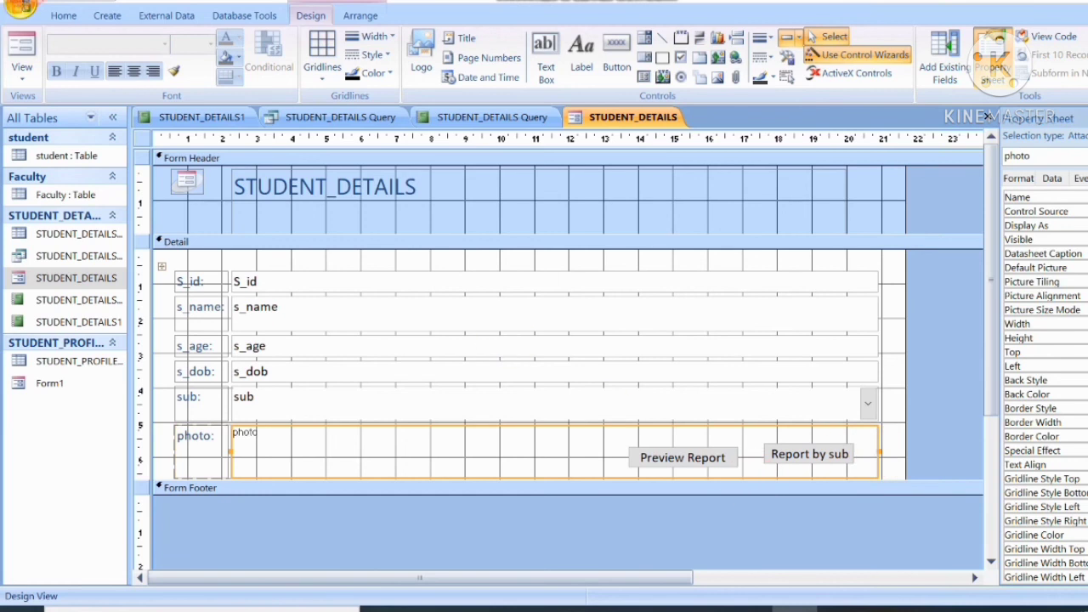
Test the Preview Report and Report by sub buttons in Form View, and return the STUDENT_DETAILS form to Design View
{"action": "left_click", "coordinate": [22, 72]}
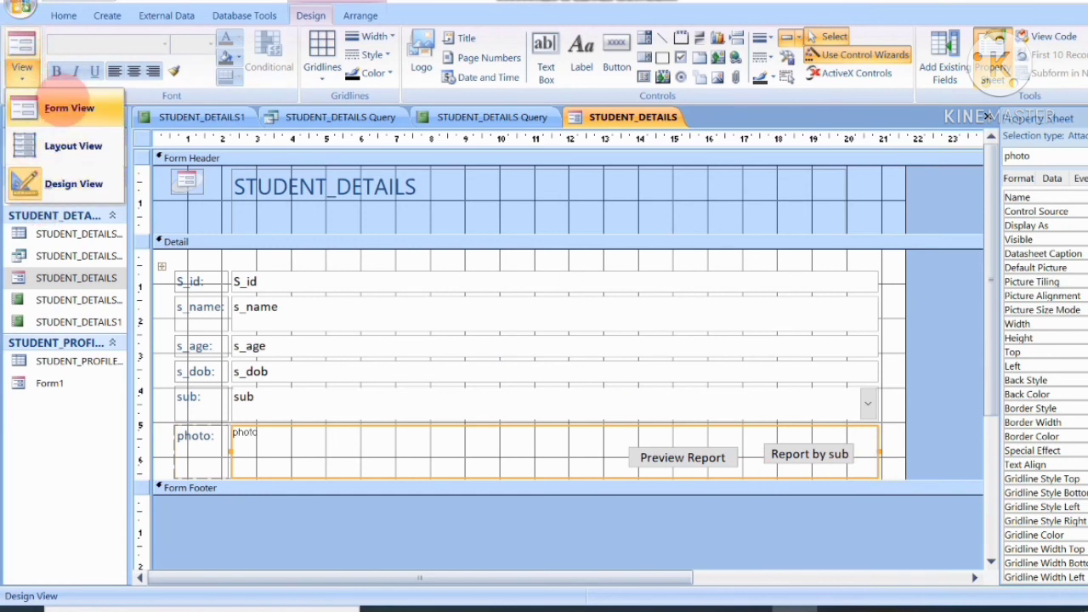
{"action": "left_click", "coordinate": [66, 108]}
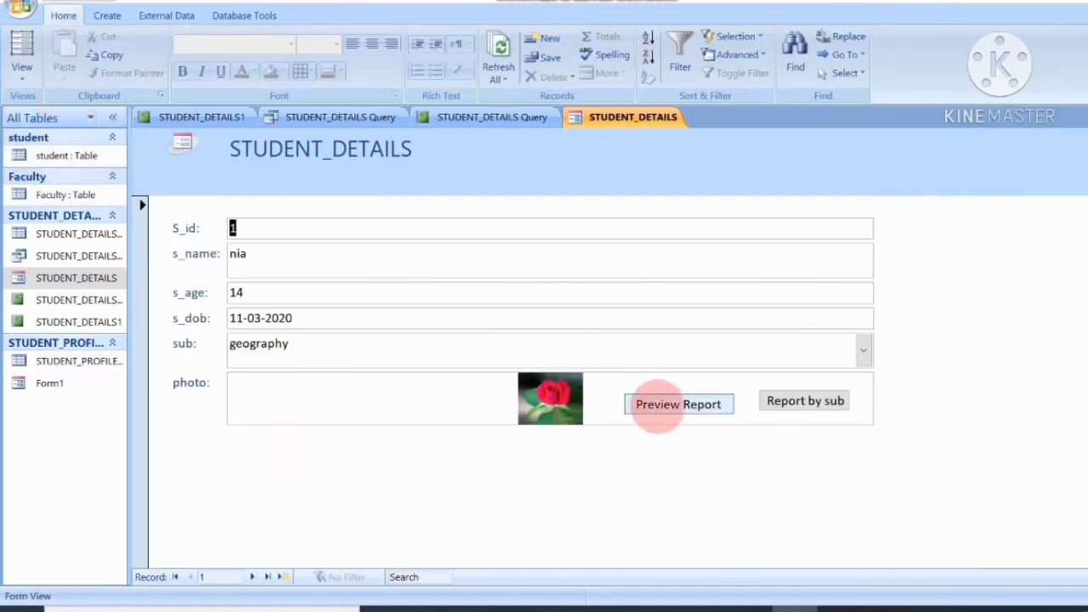
{"action": "left_click", "coordinate": [677, 405]}
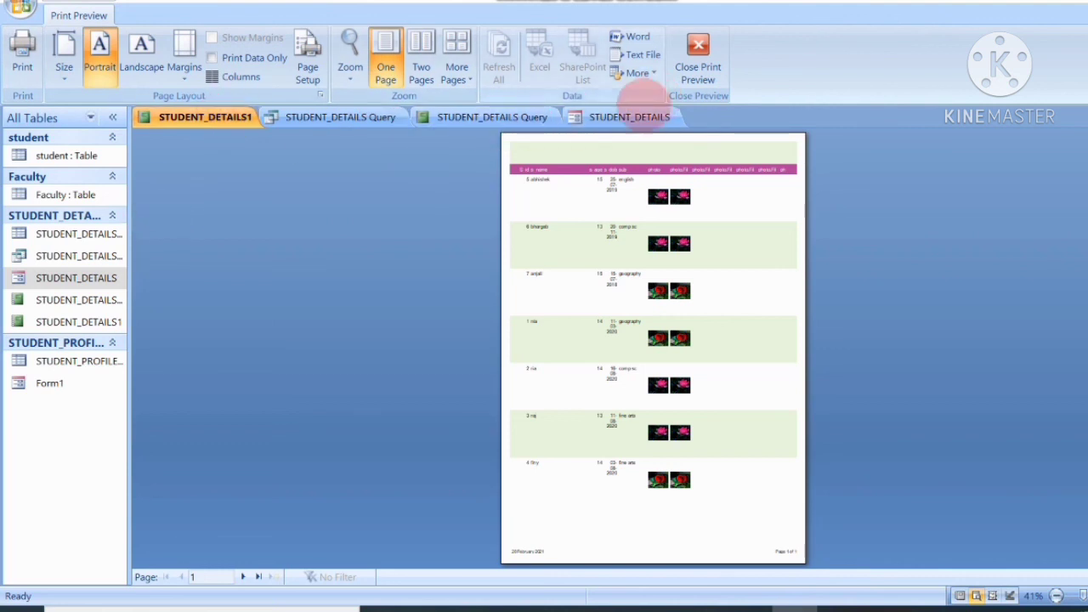
{"action": "left_click", "coordinate": [631, 116]}
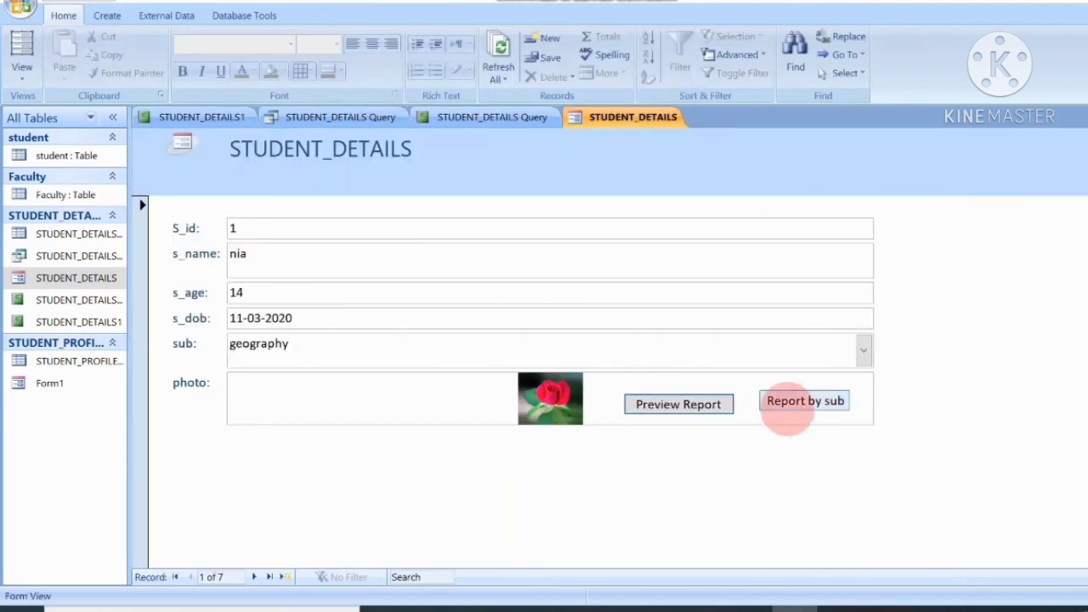
{"action": "left_click", "coordinate": [785, 405]}
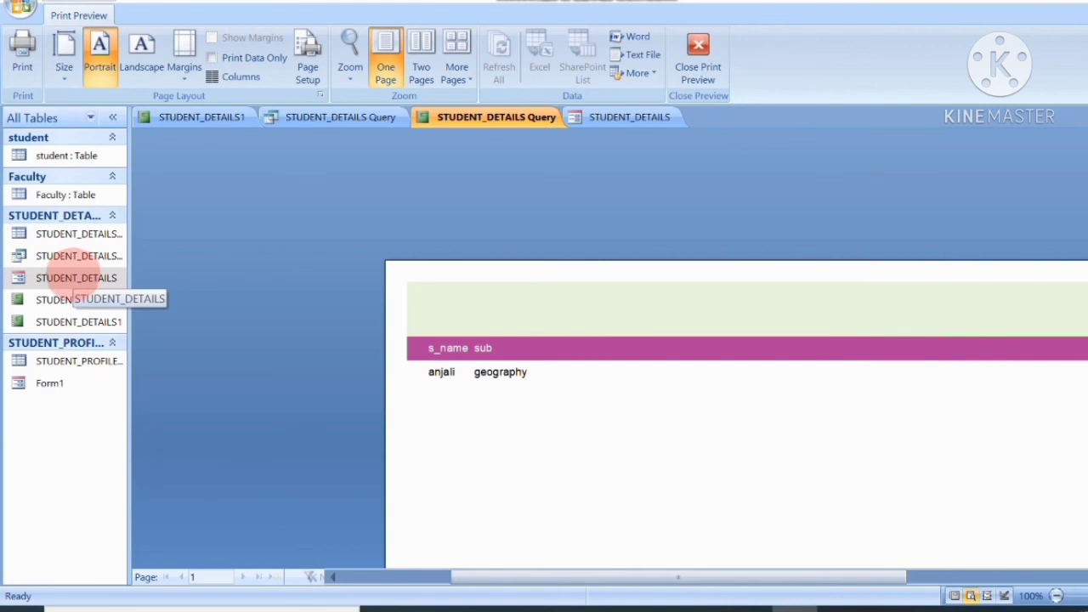
{"action": "right_click", "coordinate": [74, 278]}
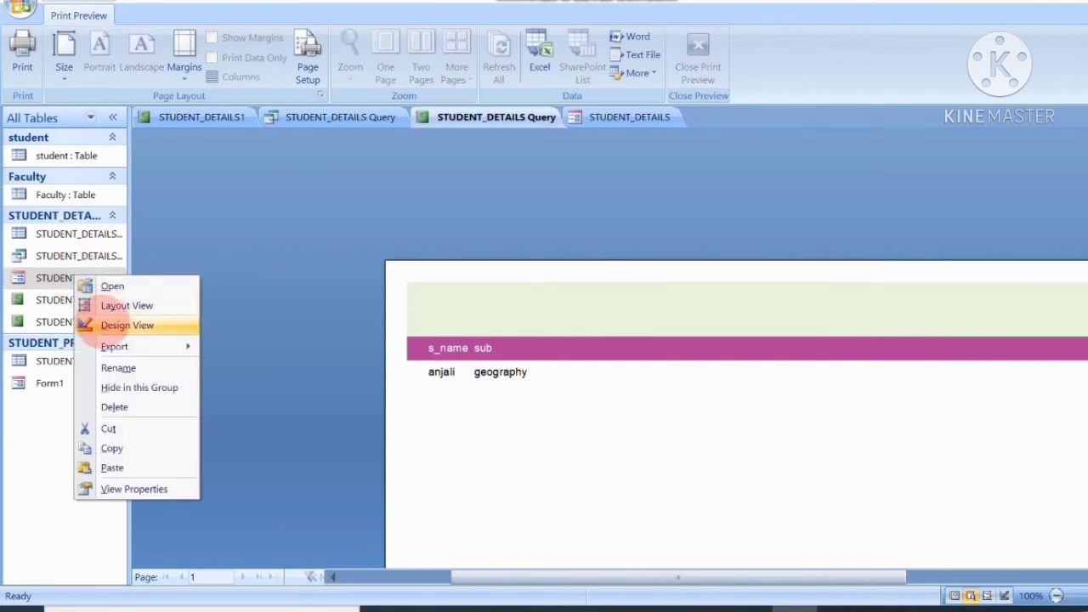
{"action": "left_click", "coordinate": [88, 326]}
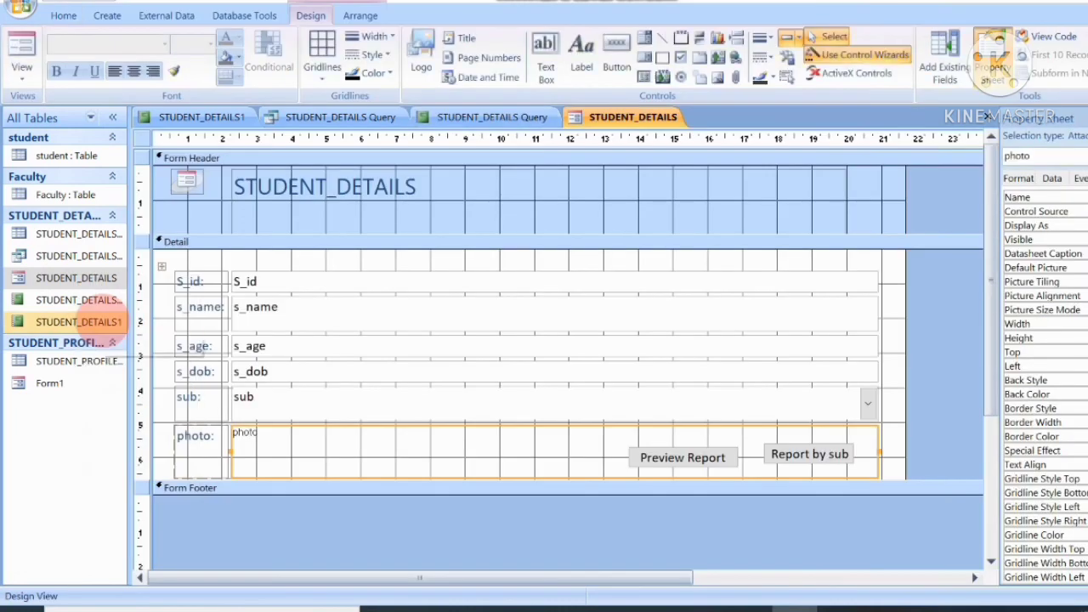